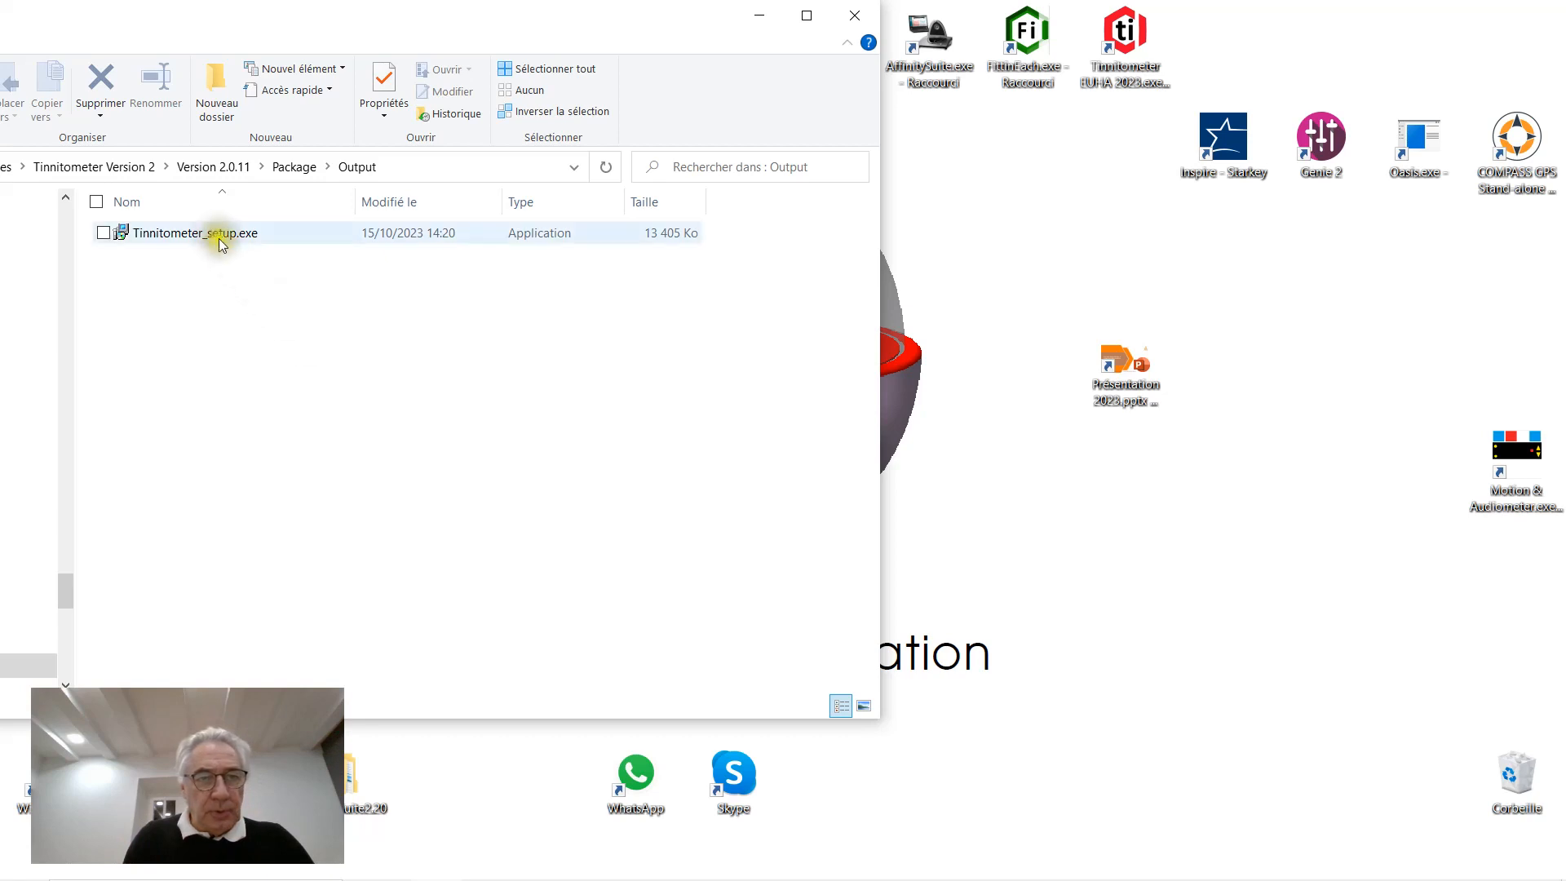
Select Tinnitometer_setup.exe in the Output folder
click(218, 239)
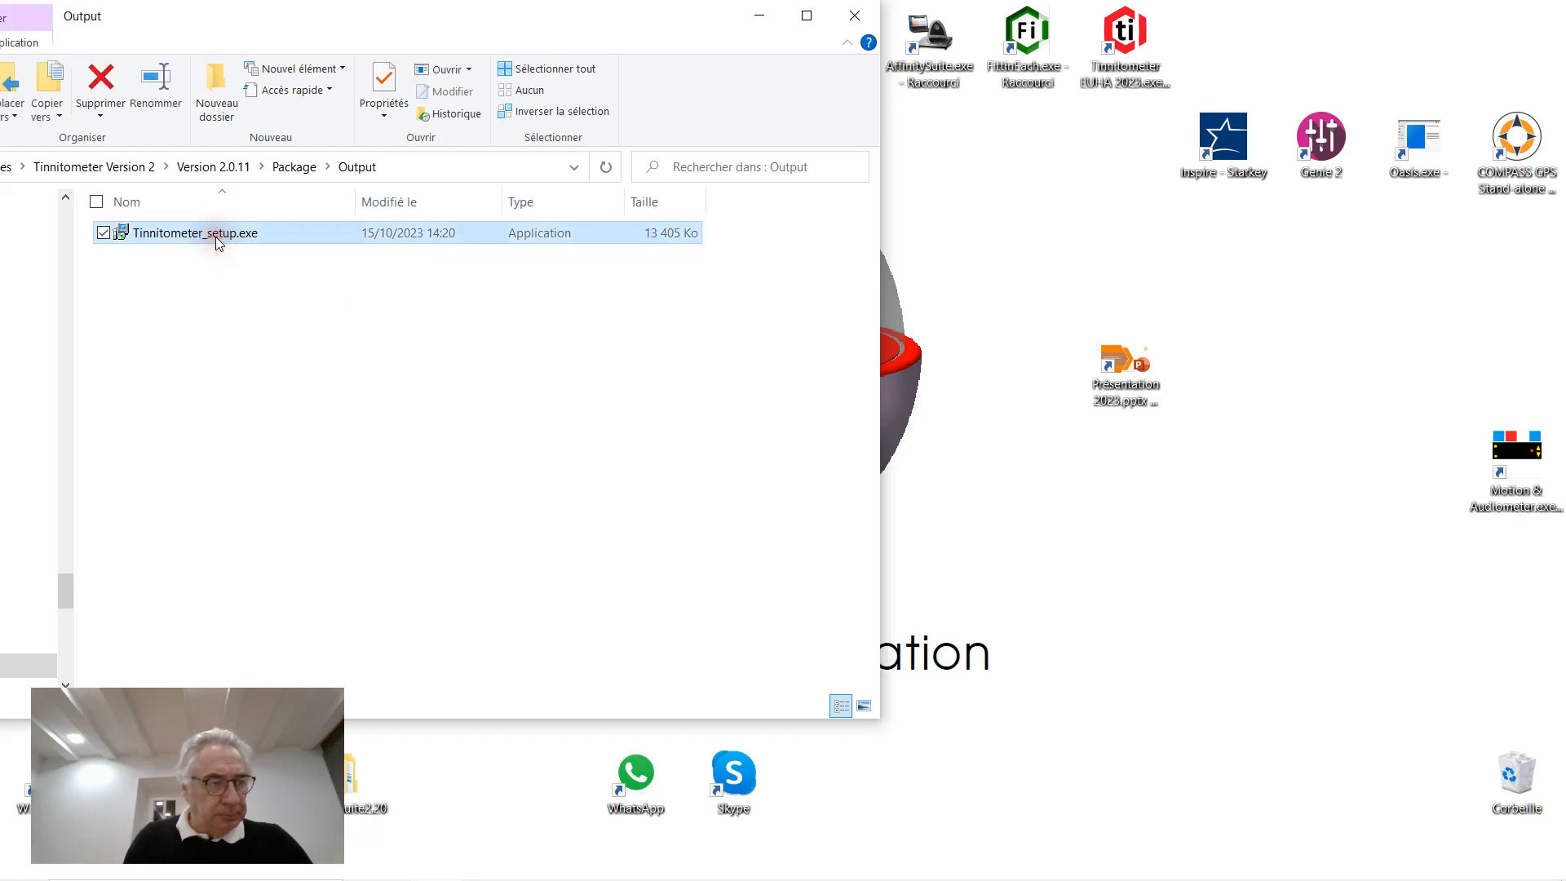
Launch the Tinnitometer setup installer and choose English as its language
double_click(215, 237)
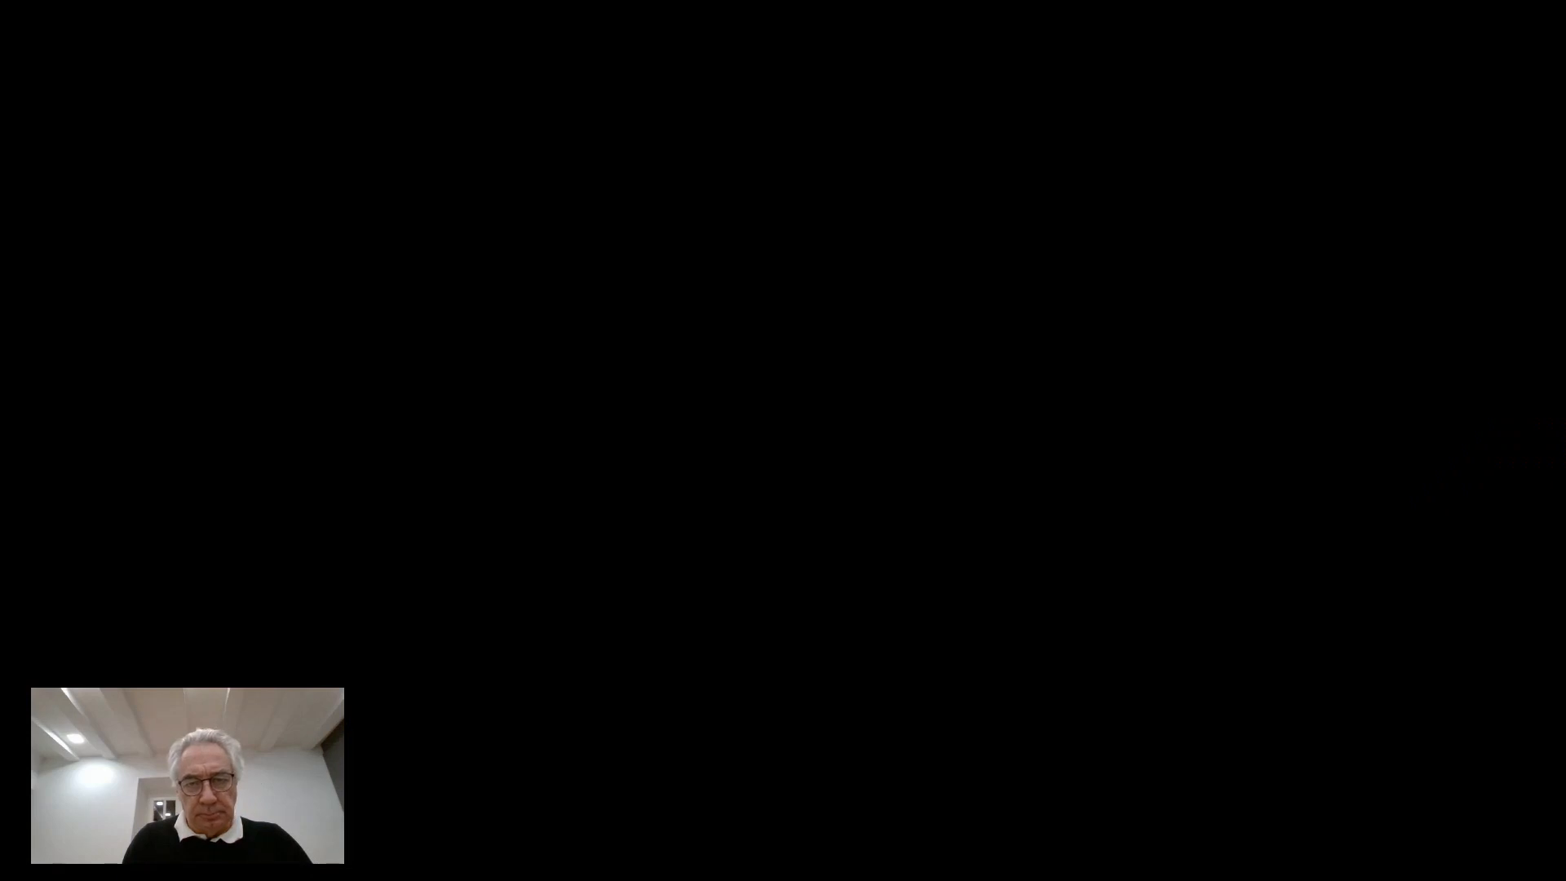
click(737, 580)
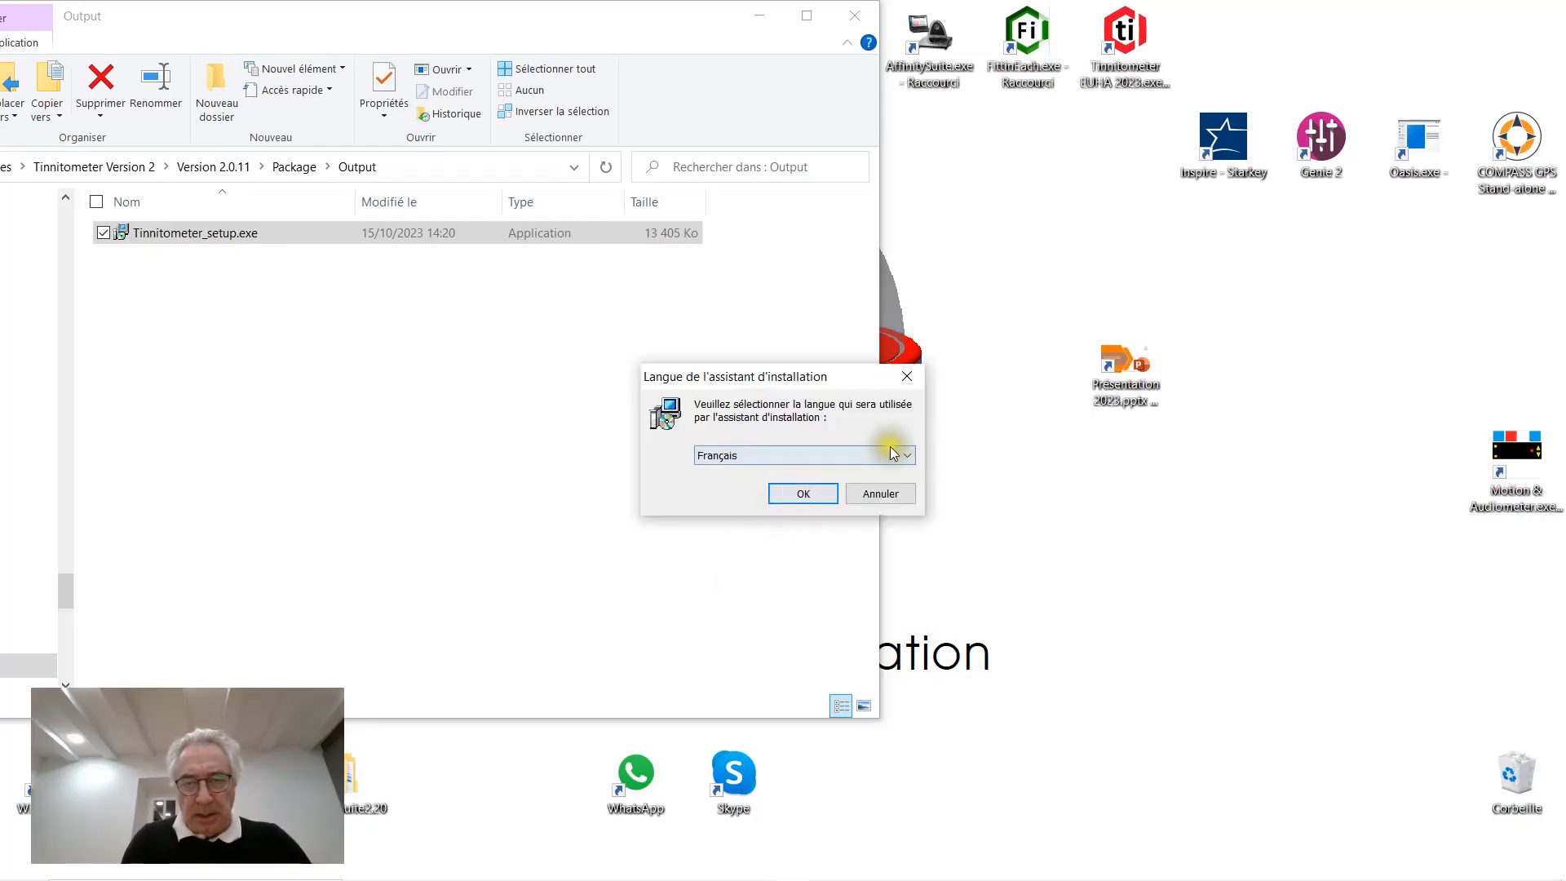
click(907, 454)
click(786, 498)
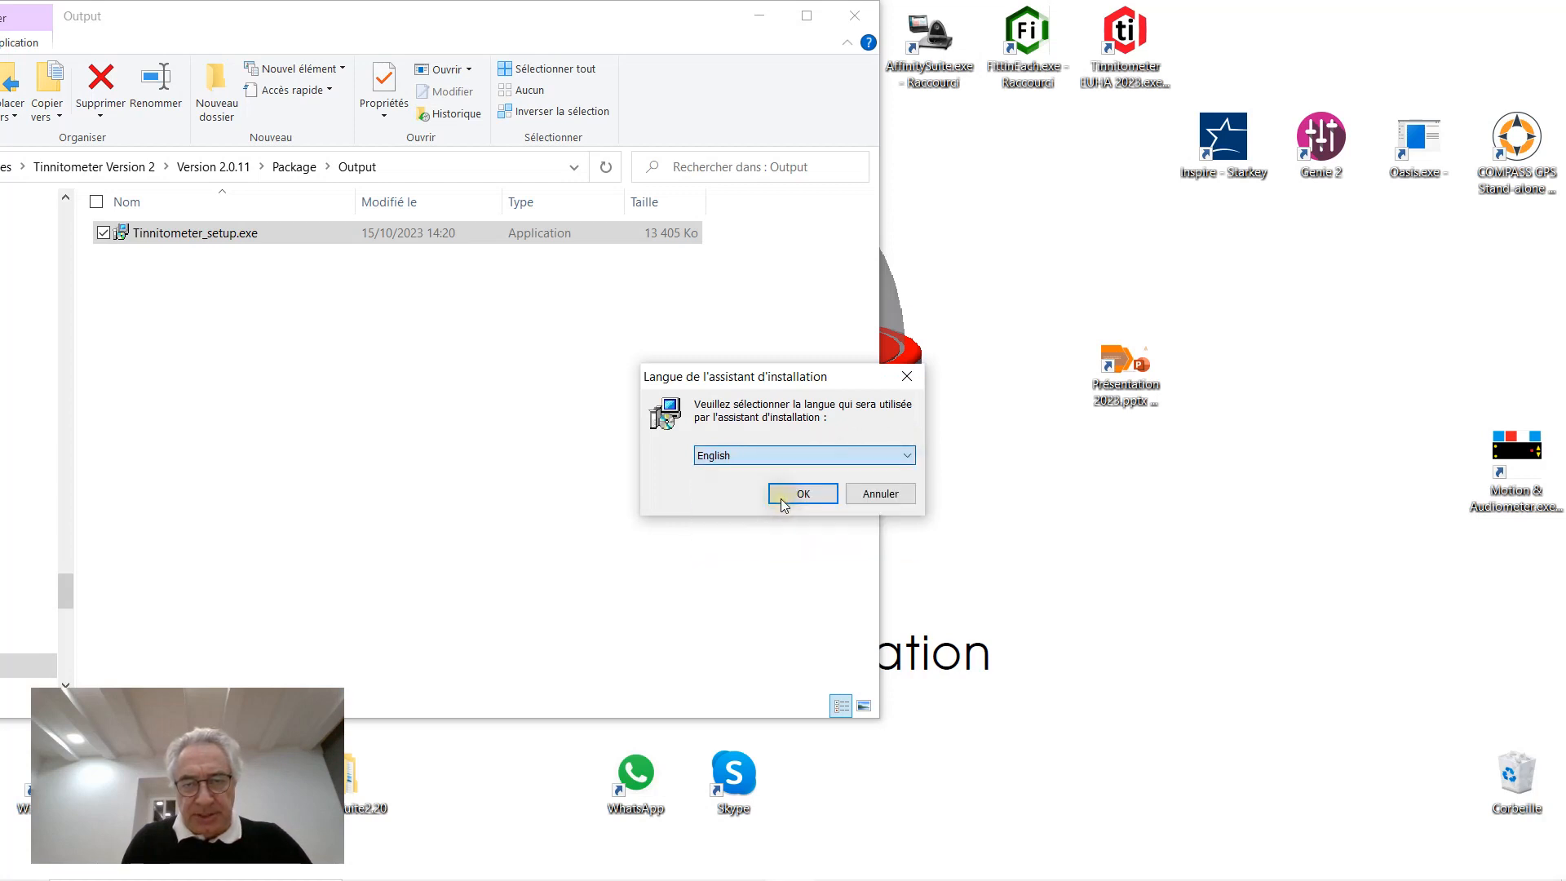
click(795, 495)
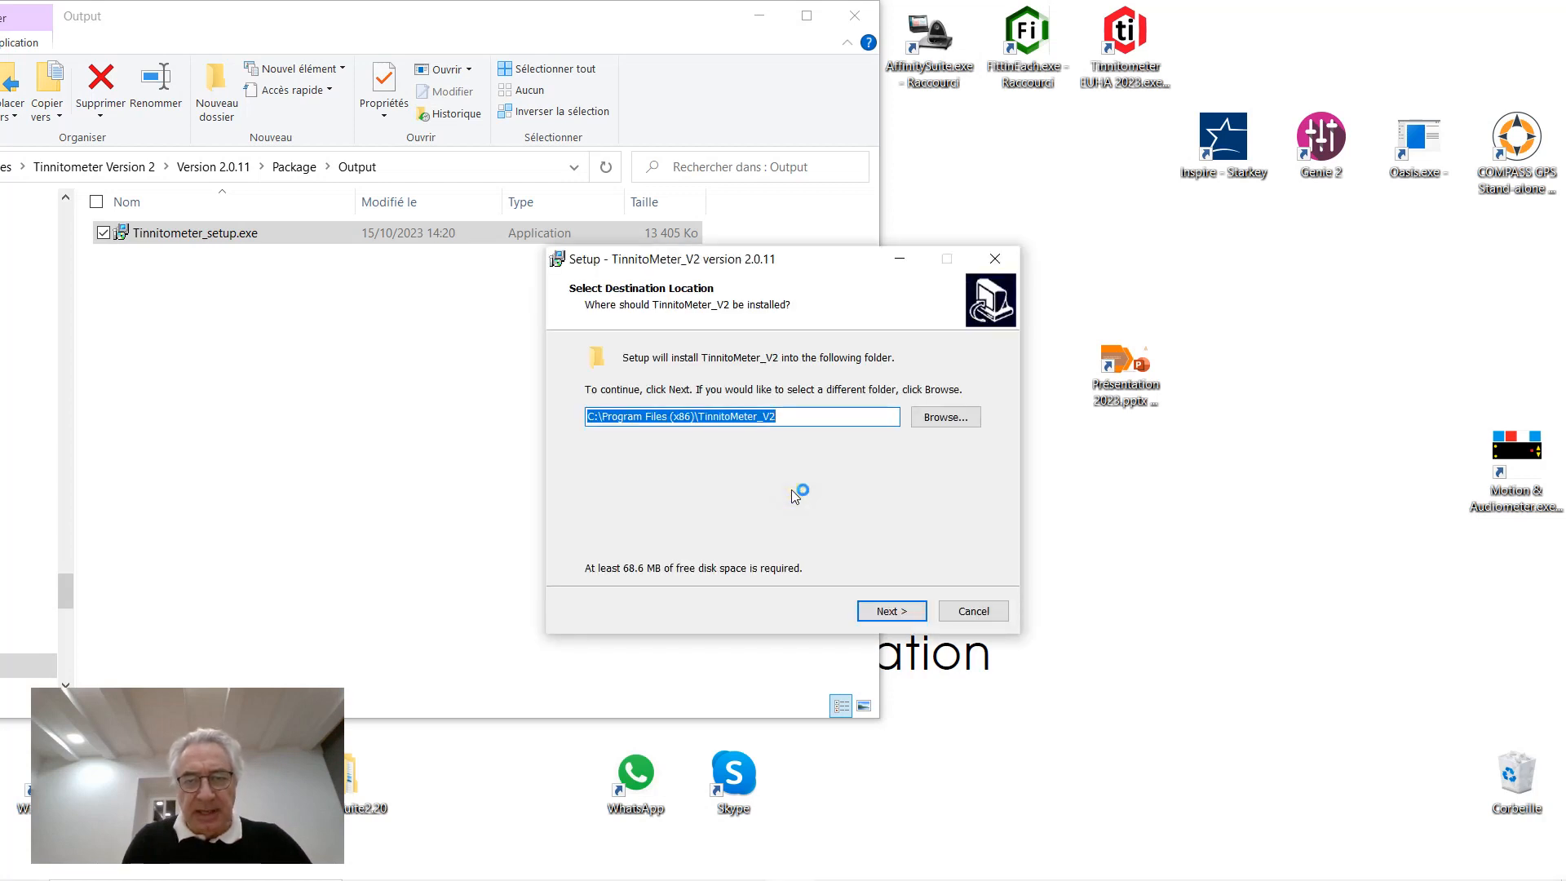
Install into the existing TinnitoMeter_V2 folder with a desktop shortcut, letting setup close running copies
click(895, 612)
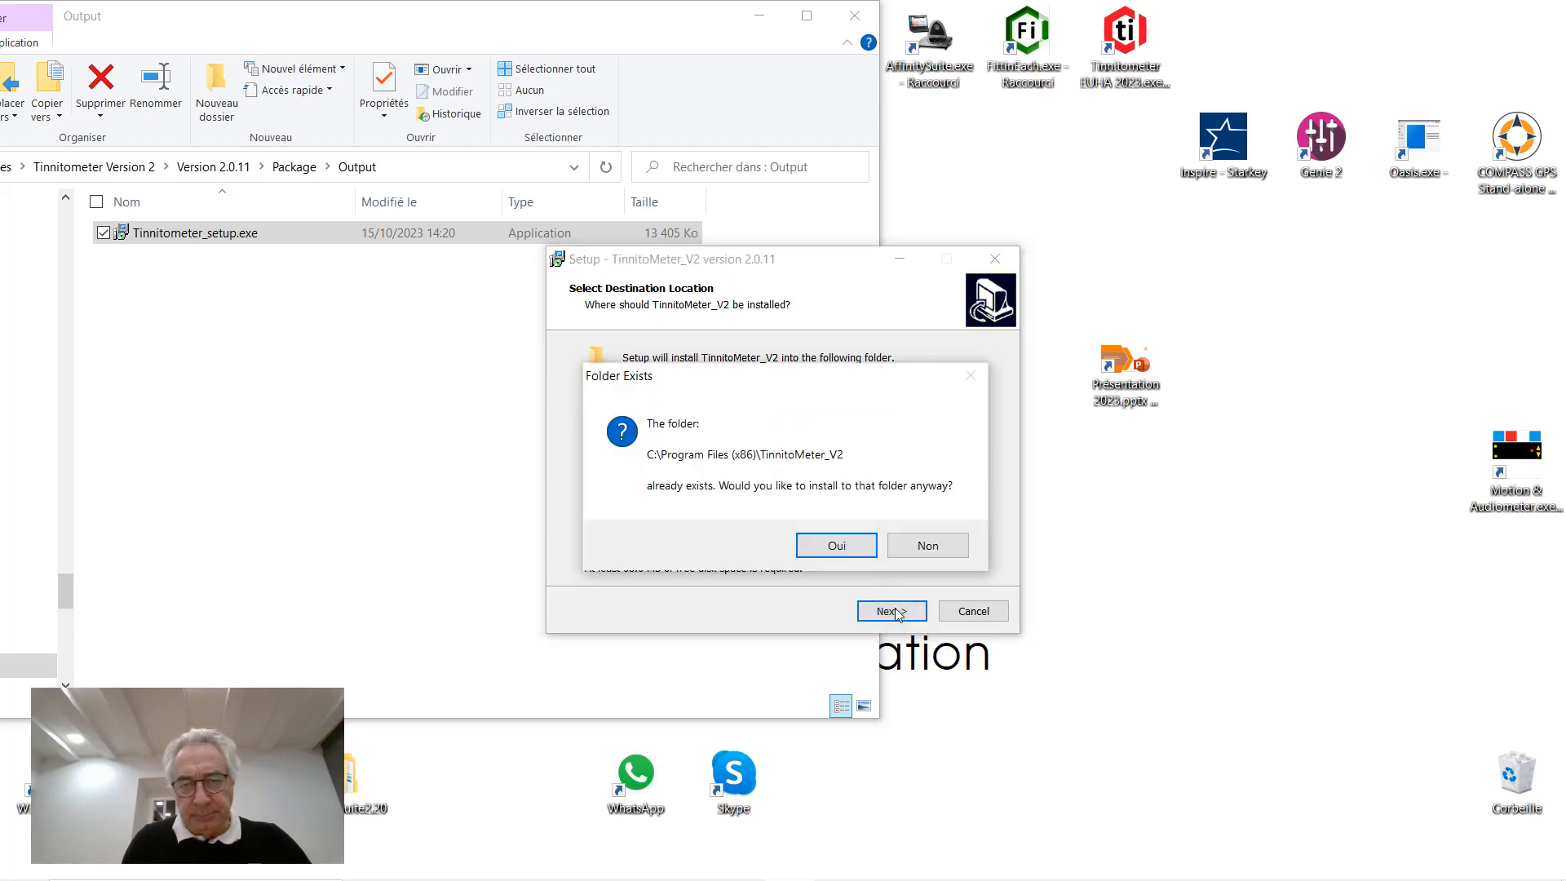
click(854, 543)
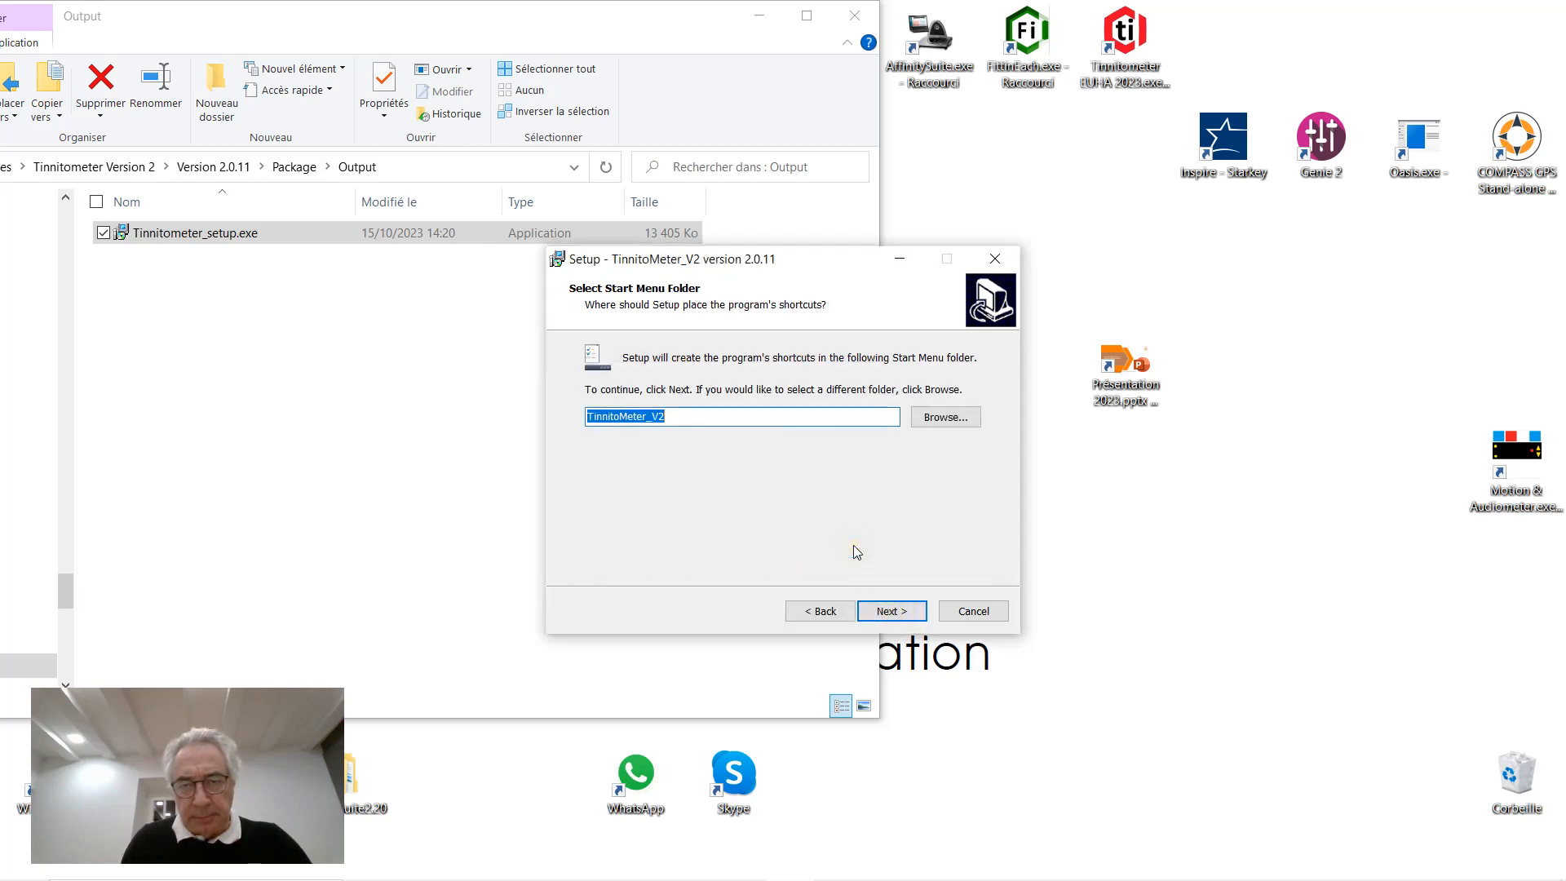
click(889, 613)
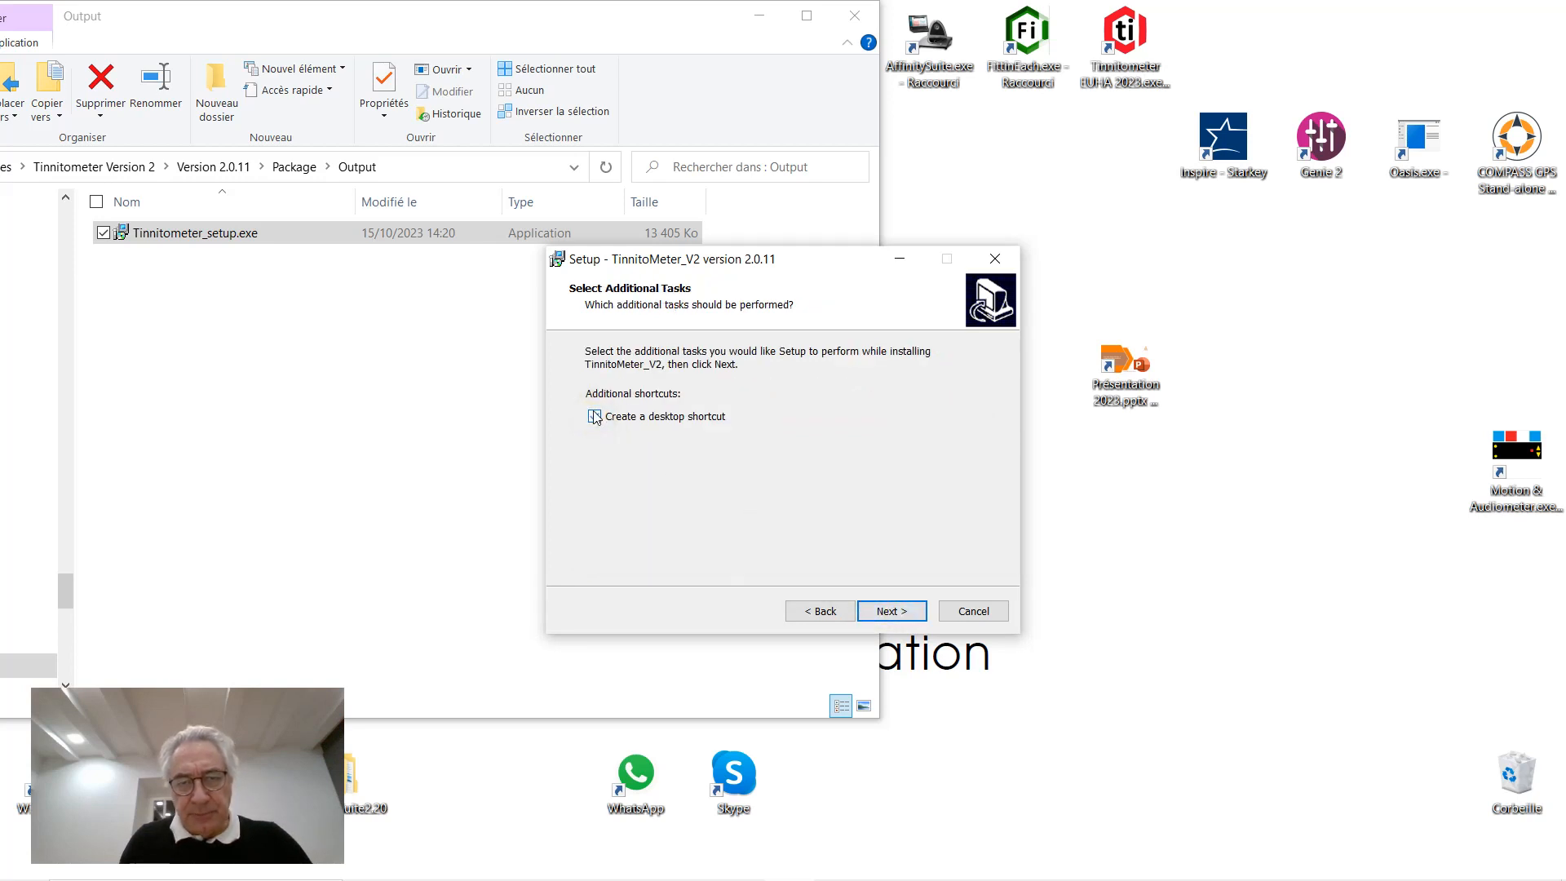
click(595, 417)
click(900, 612)
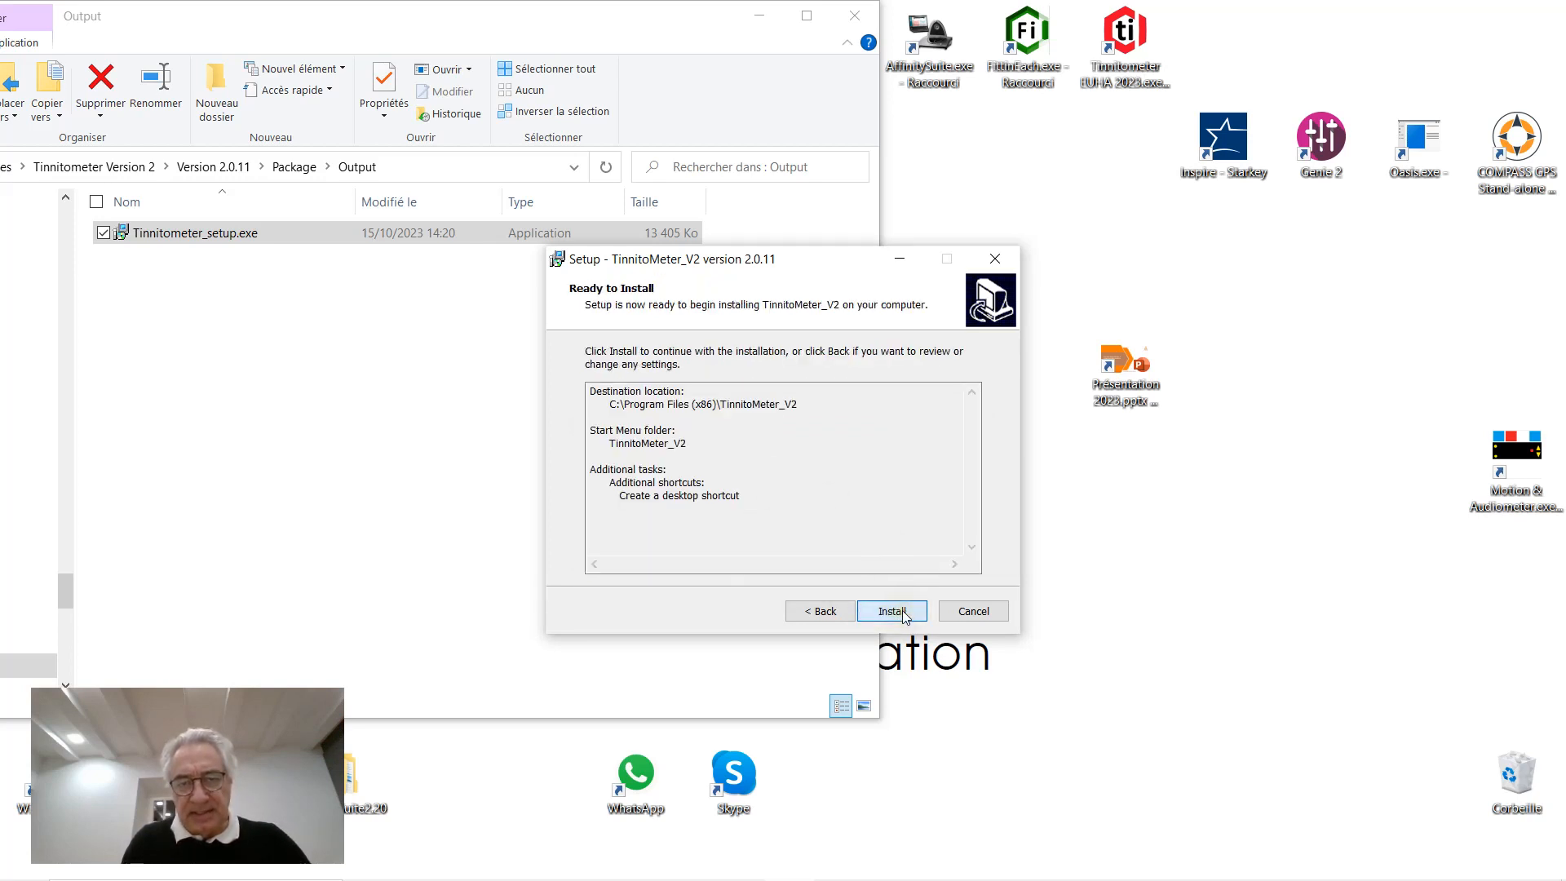
click(893, 613)
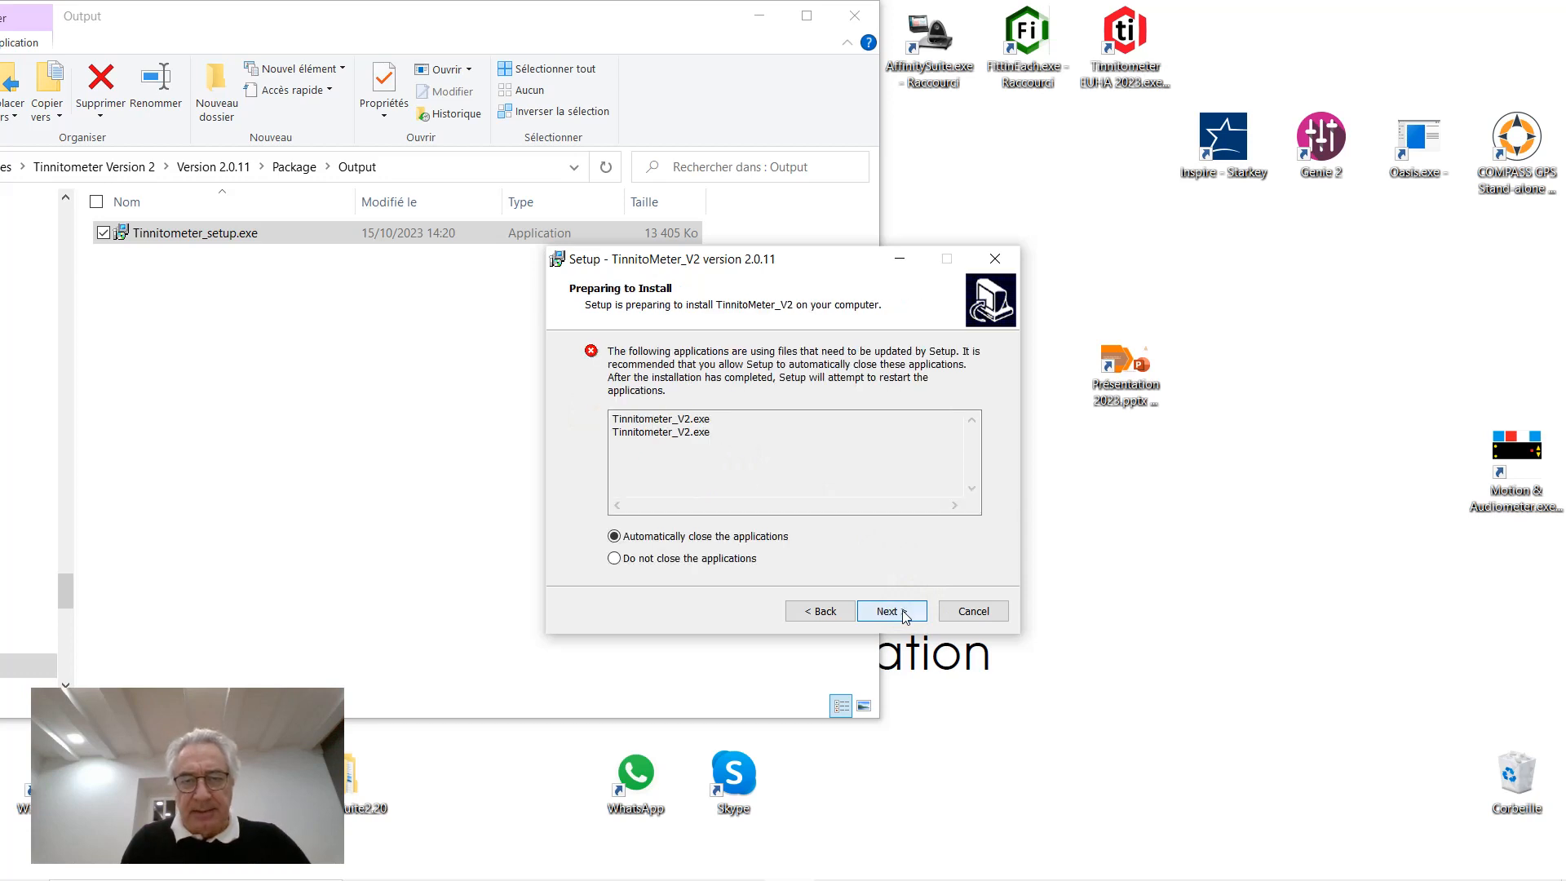
click(904, 613)
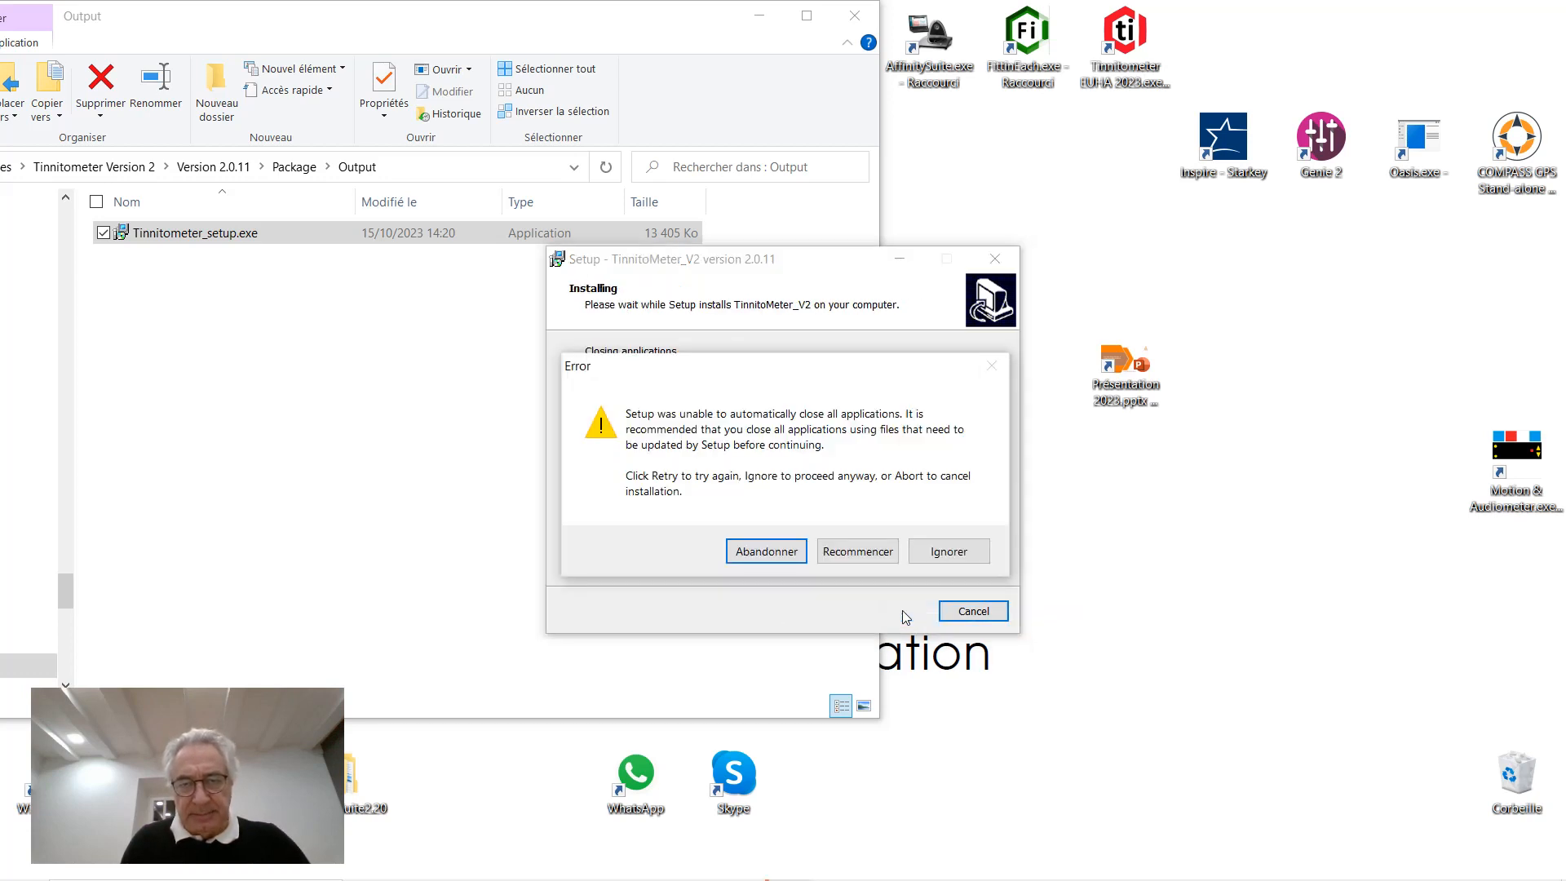
Skip the locked Tinnitometer_V2.exe and Langues.txt files and finish the setup wizard
click(947, 551)
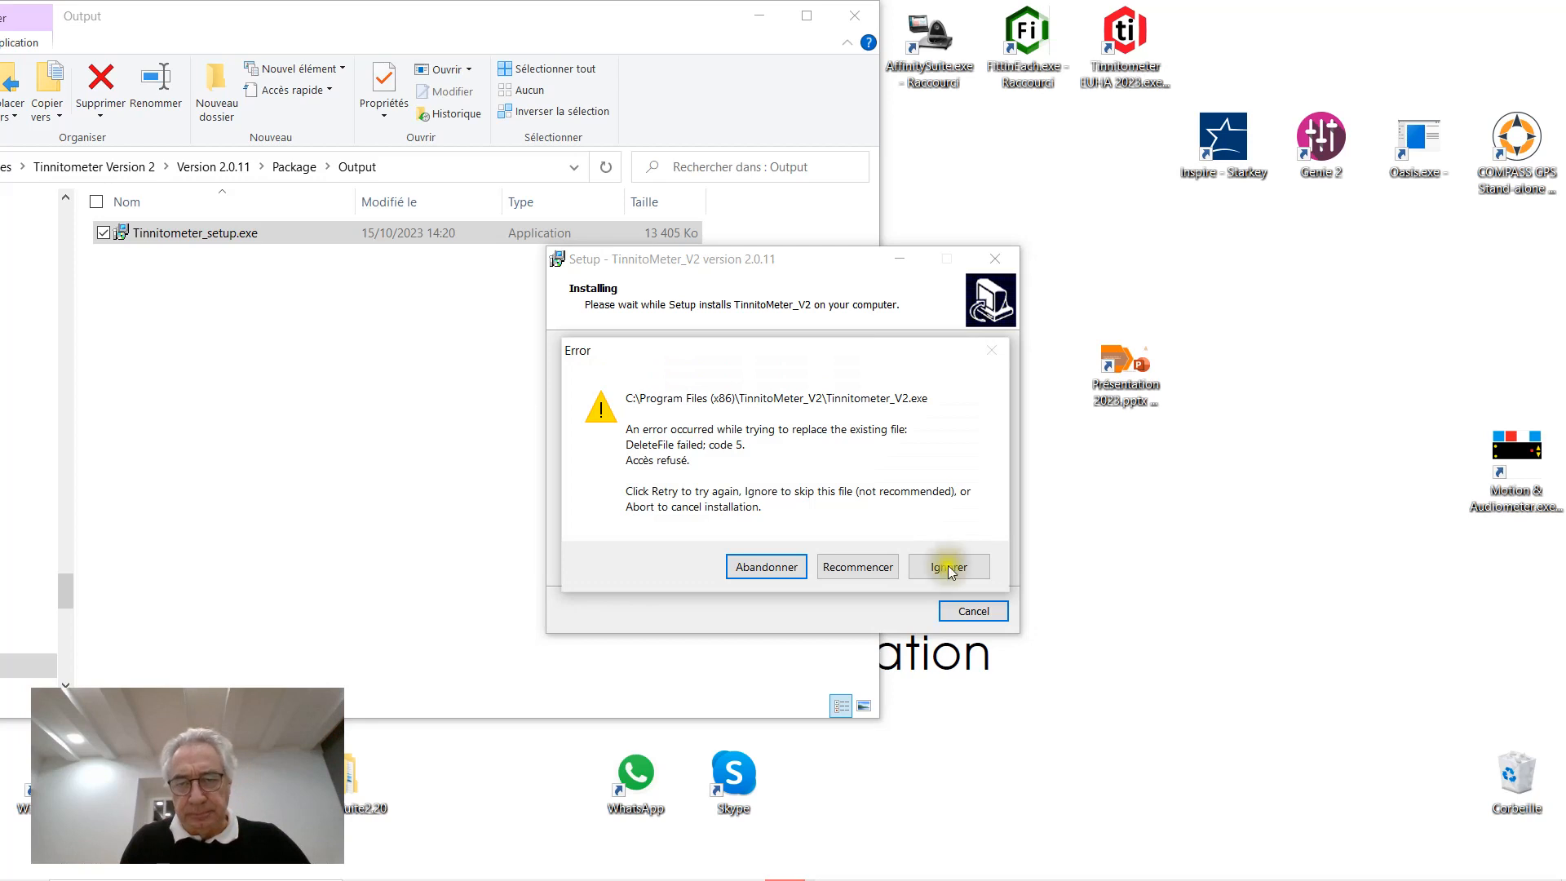
click(948, 567)
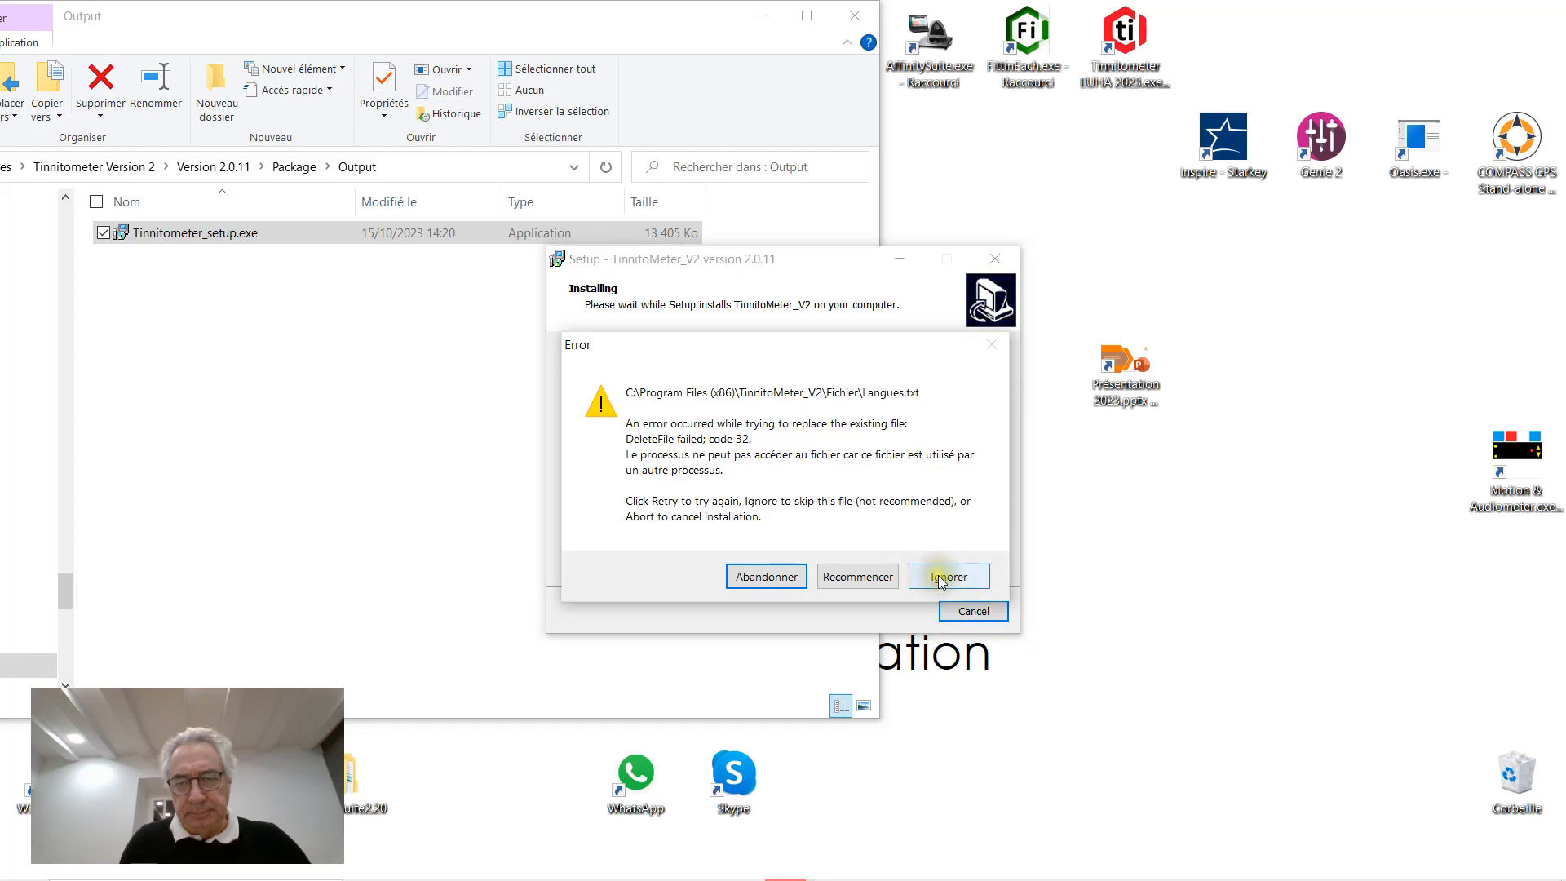
click(938, 573)
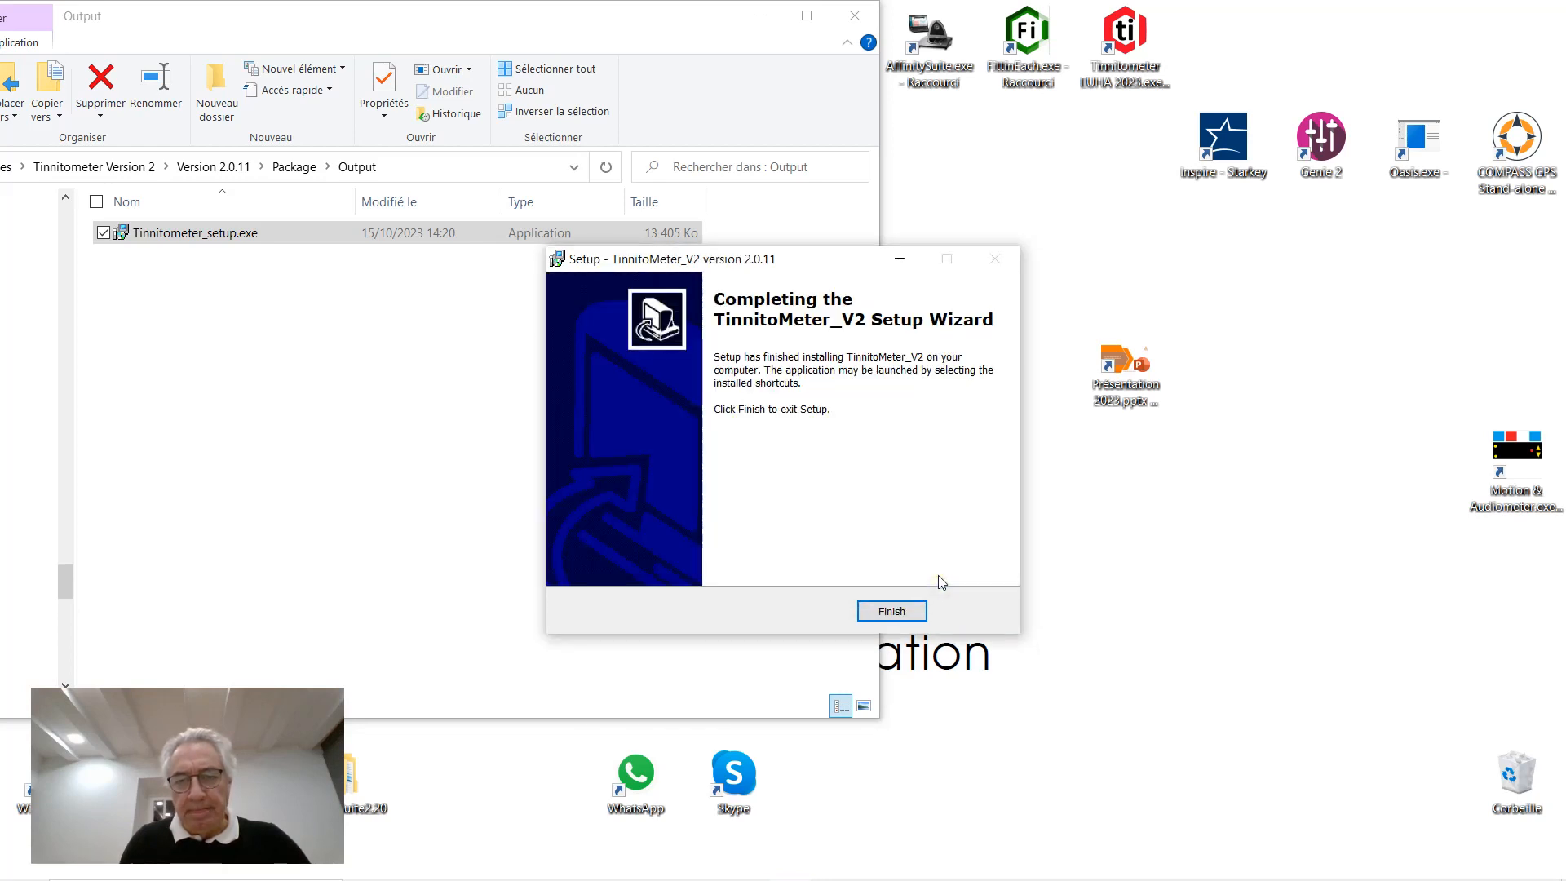
click(891, 612)
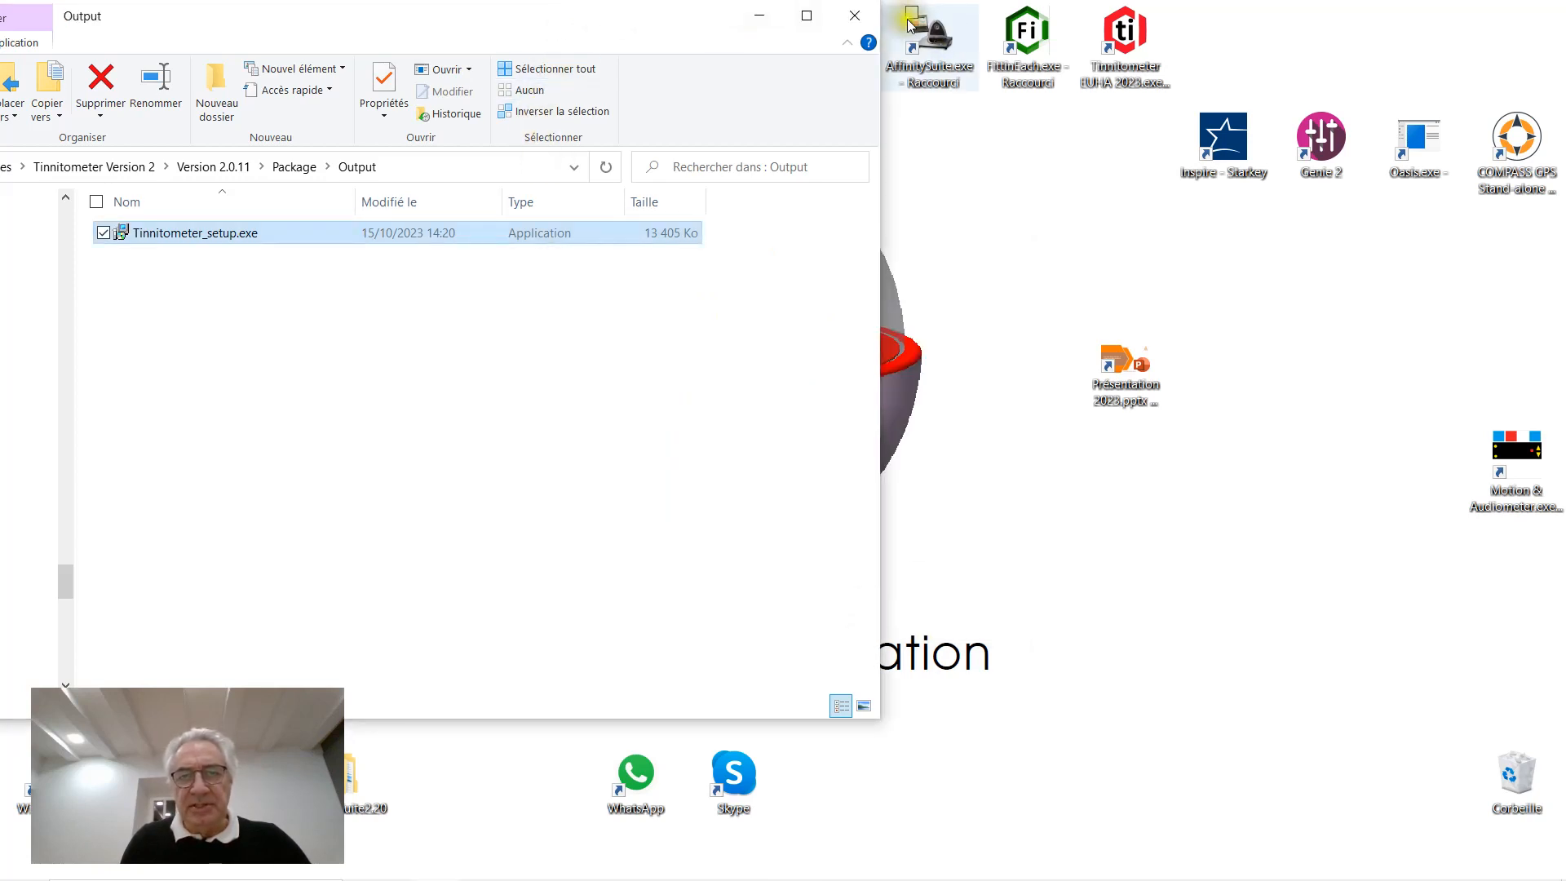
Close the Output folder window and start Tinnitometer V2 from its desktop shortcut
click(867, 16)
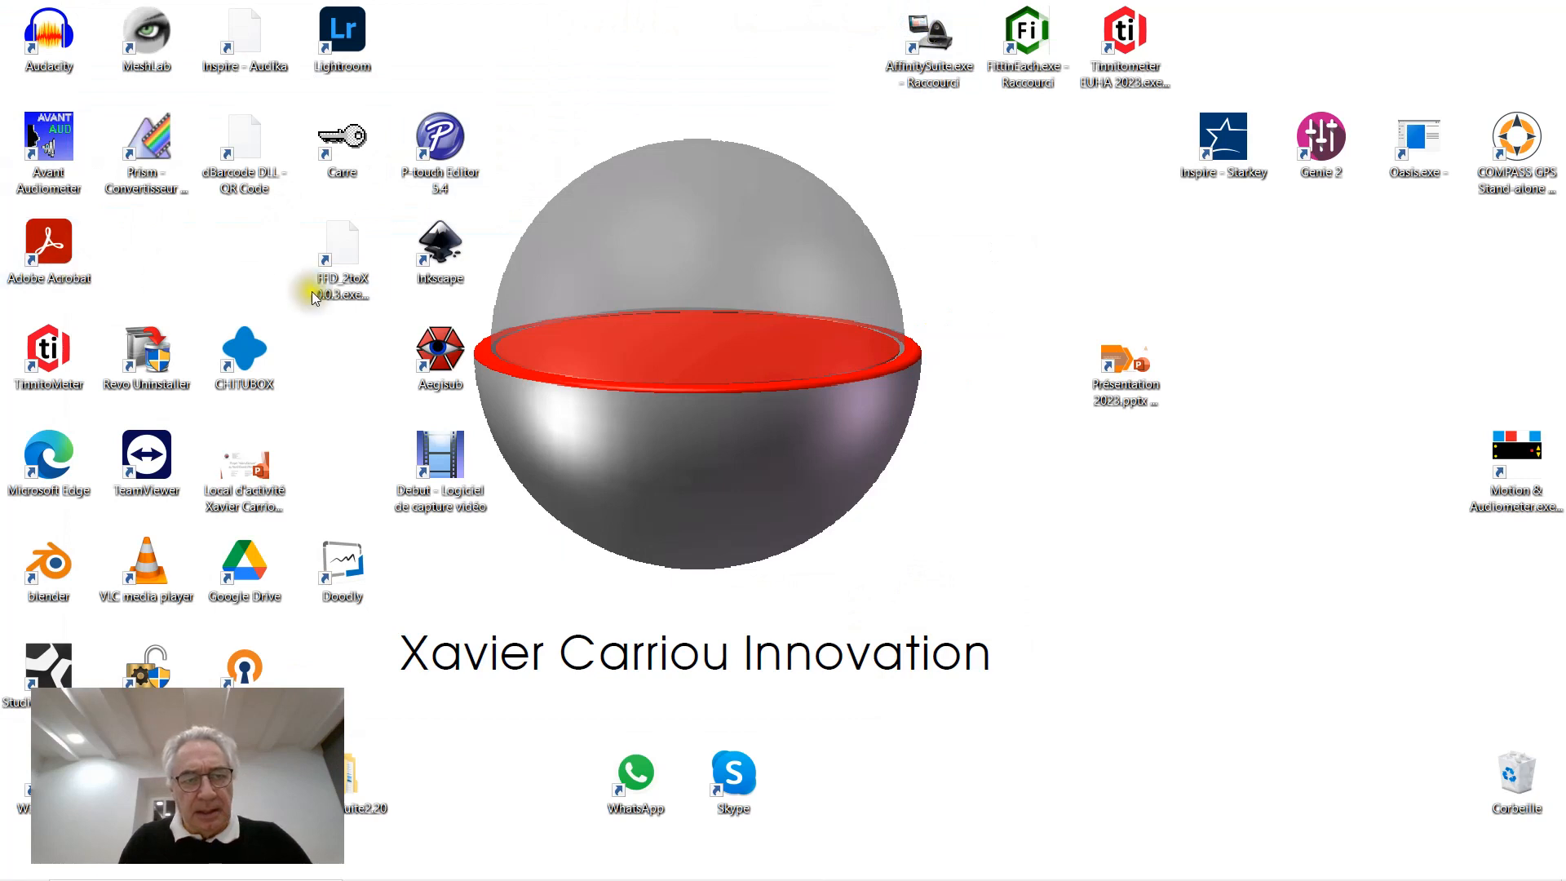
click(37, 363)
double_click(37, 363)
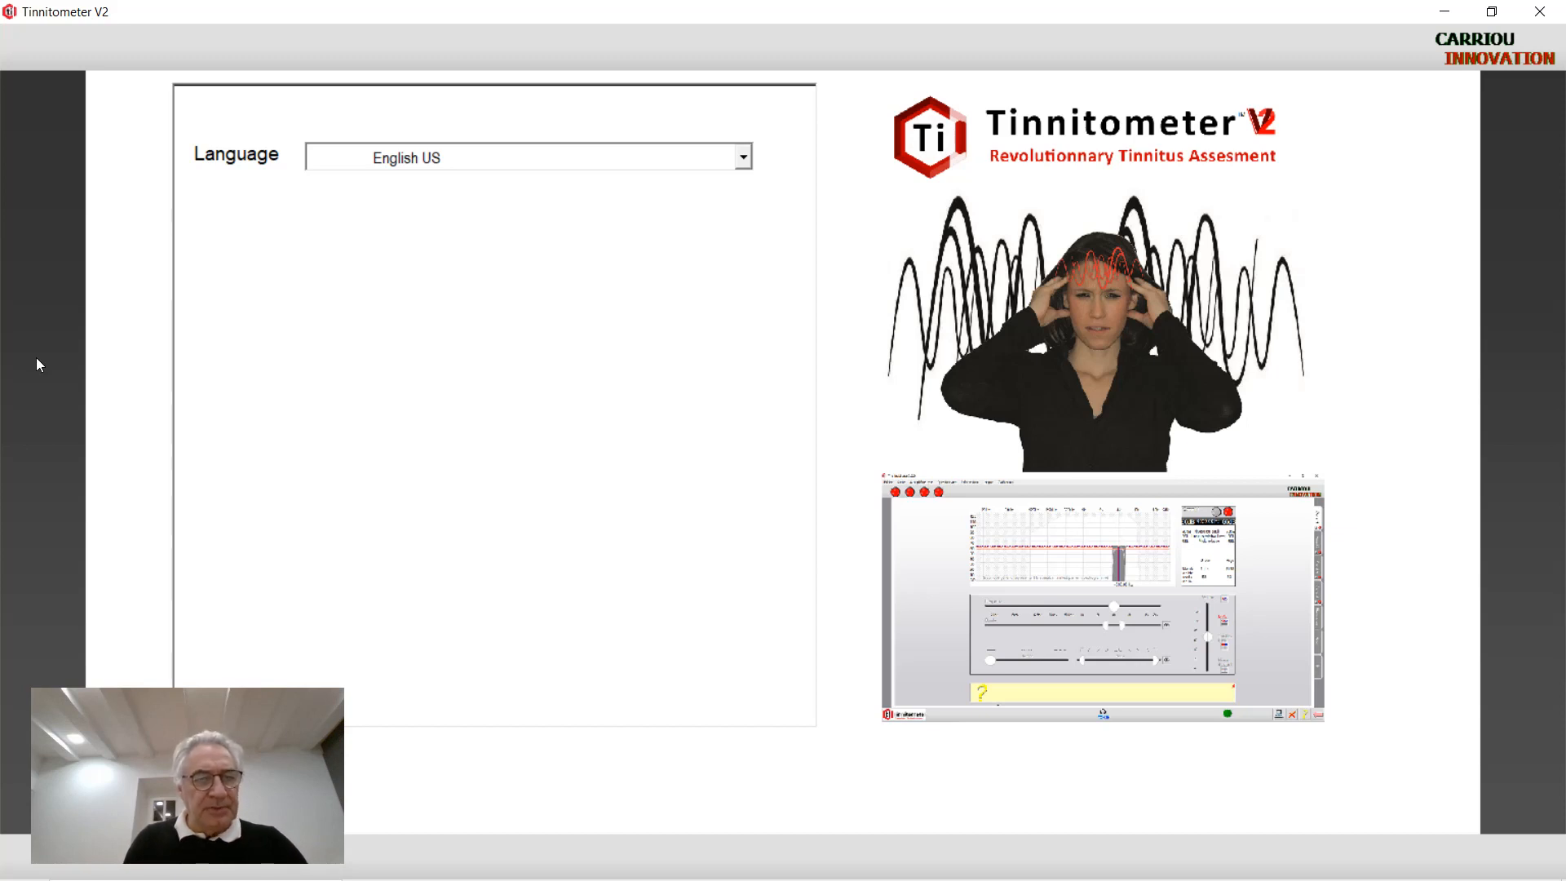
Keep English US as the interface language, agree to the data-protection terms, and continue
click(745, 152)
click(746, 150)
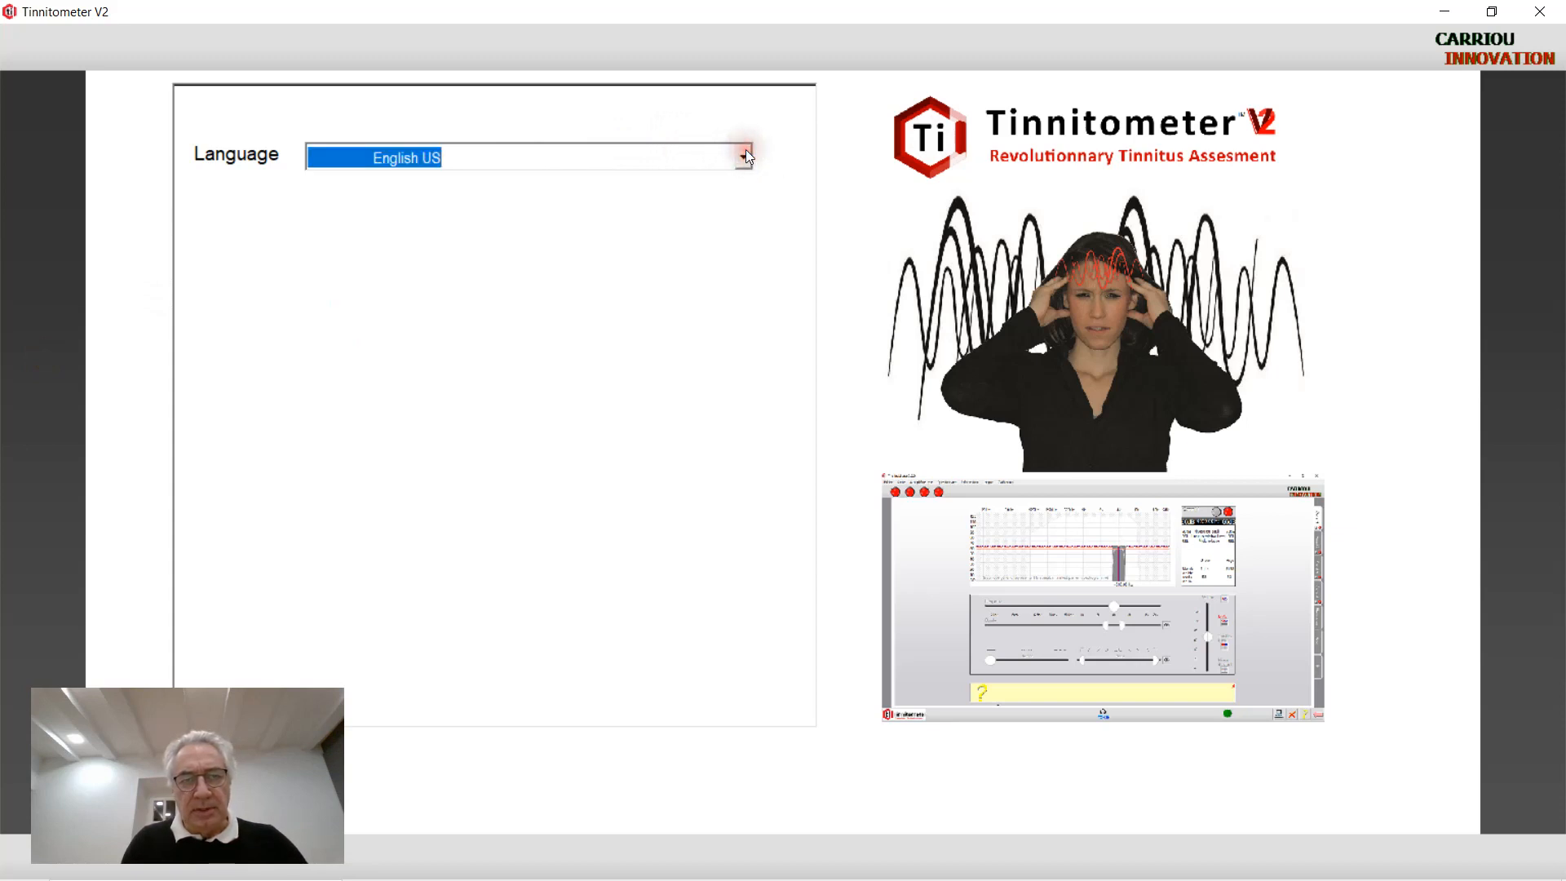
click(746, 155)
click(673, 177)
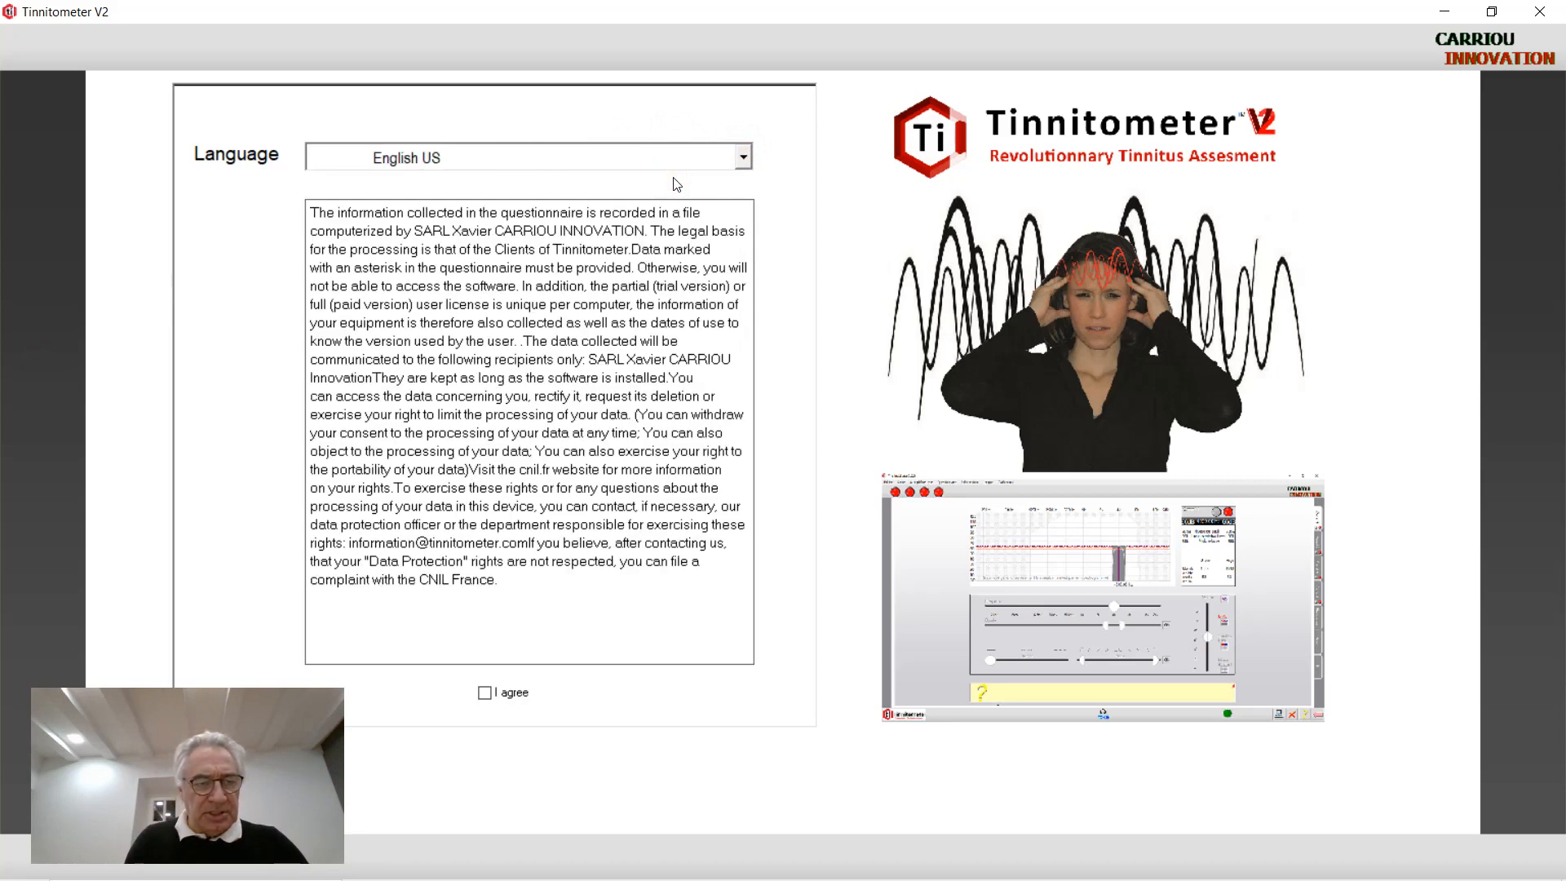
click(485, 694)
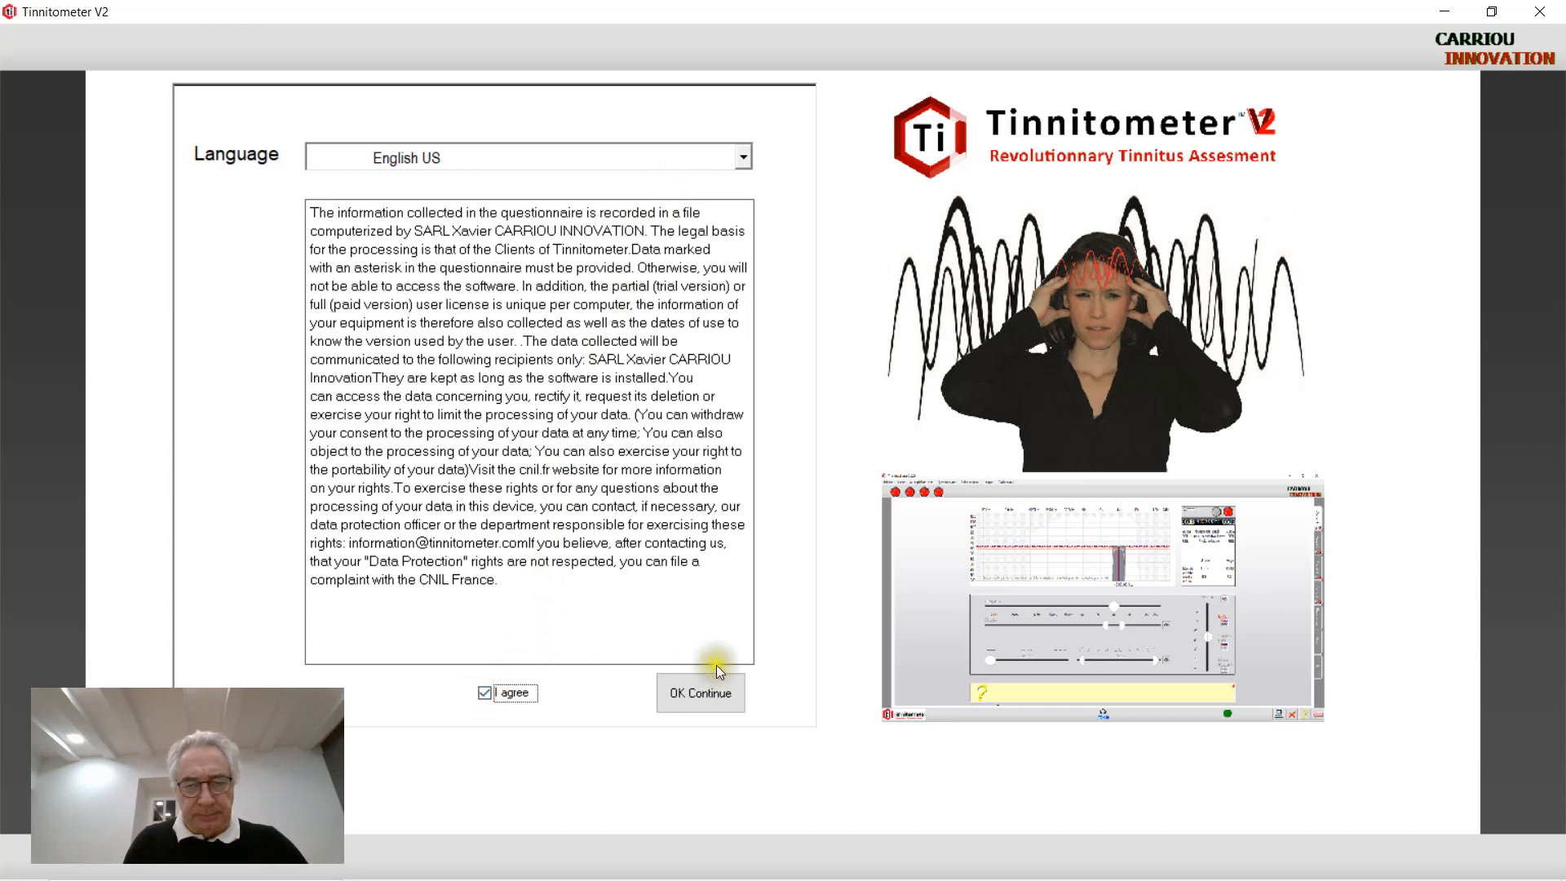
click(716, 690)
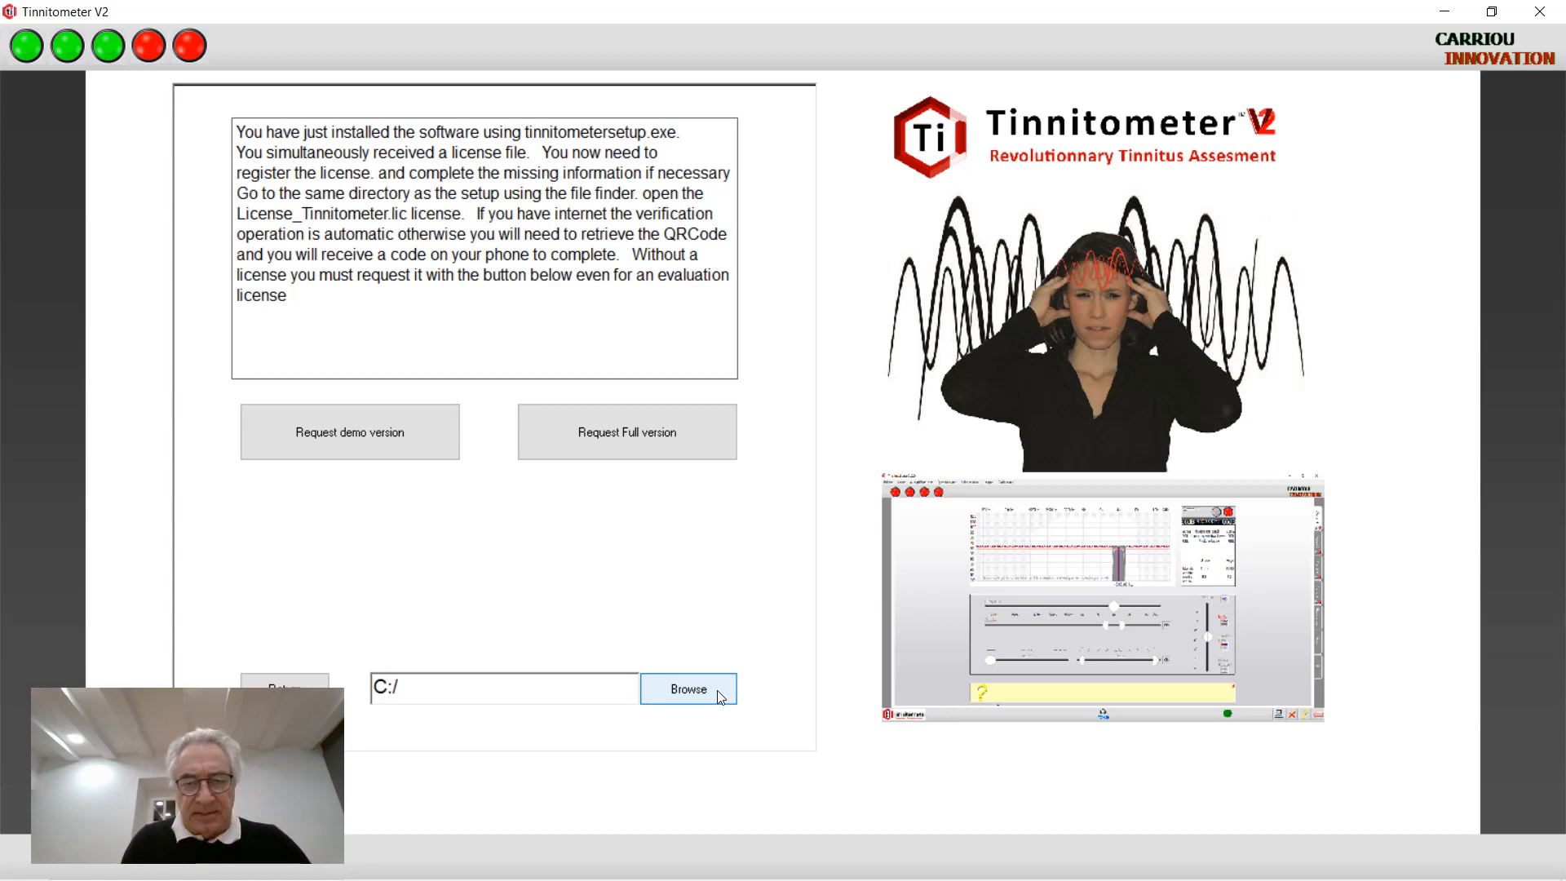
Load the Licence_Tinnitometer.lic licence file from Documents
click(717, 691)
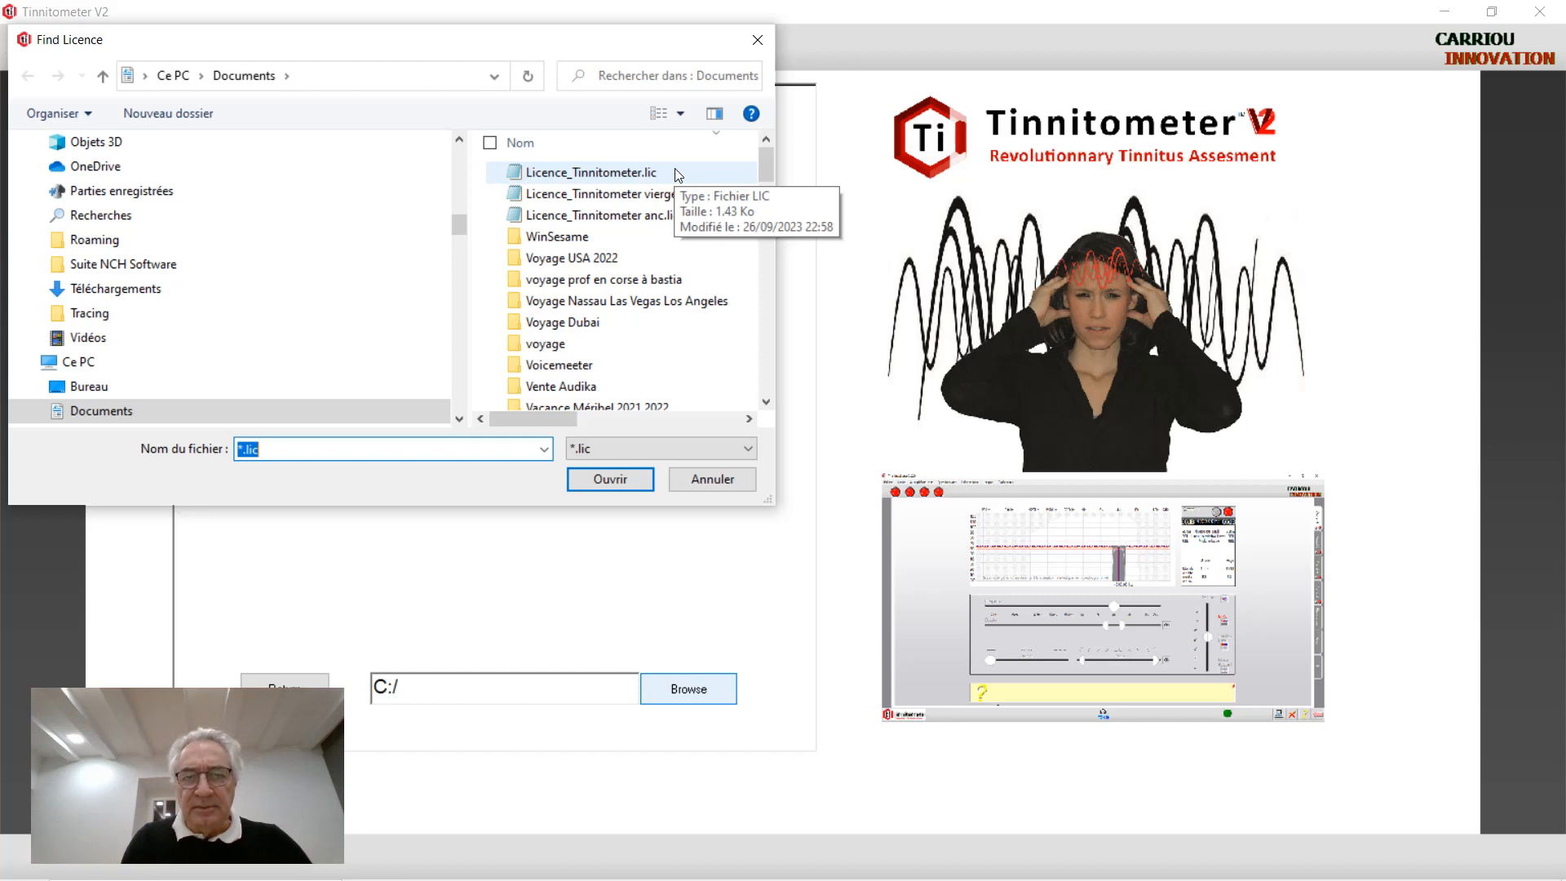
click(677, 175)
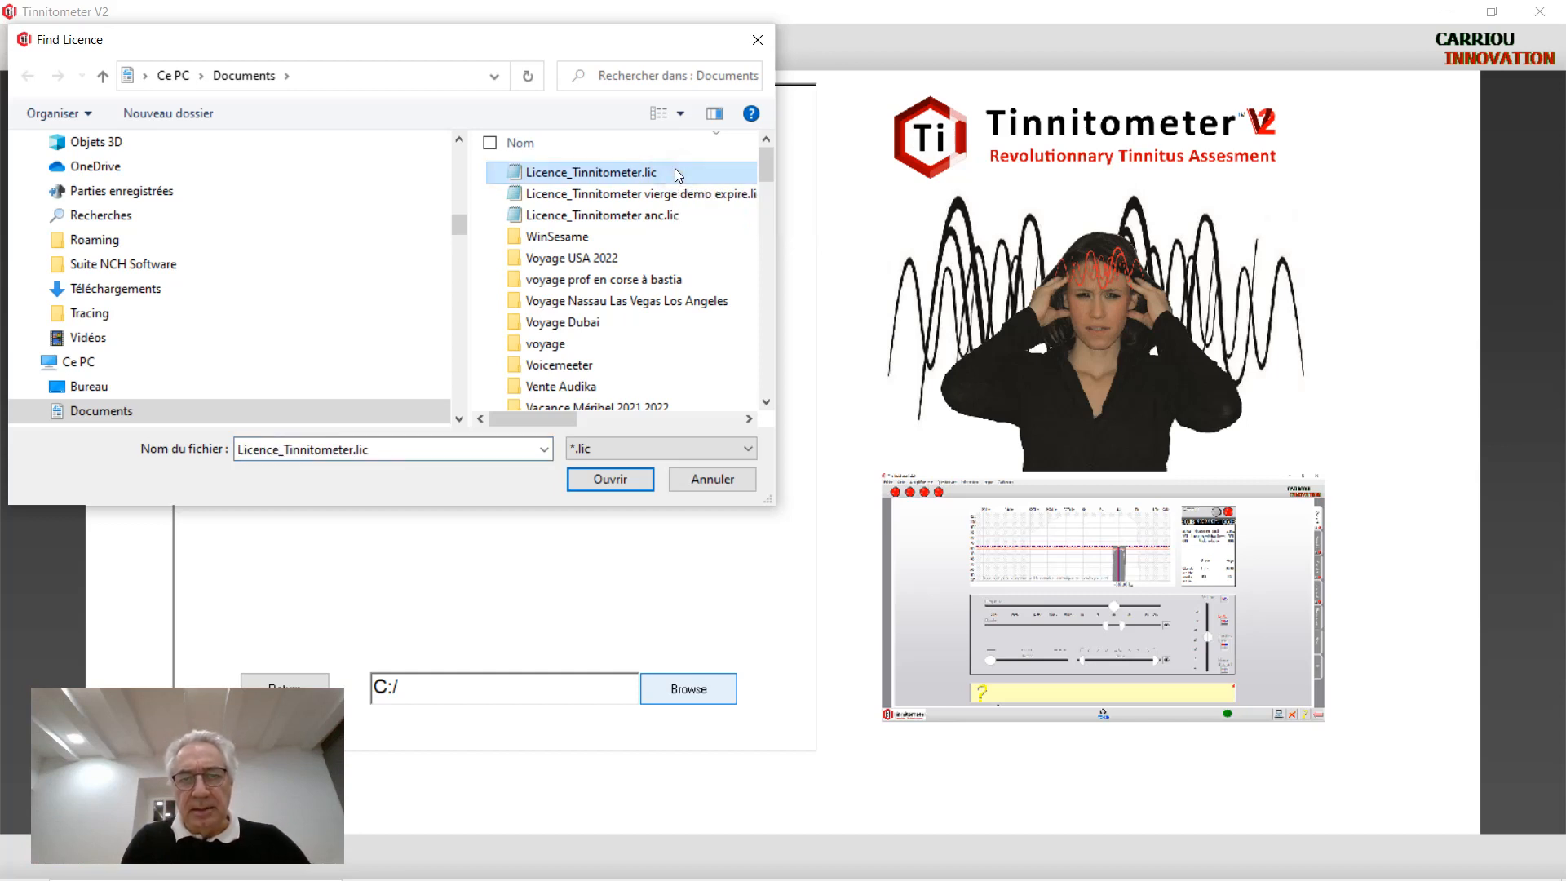
double_click(674, 168)
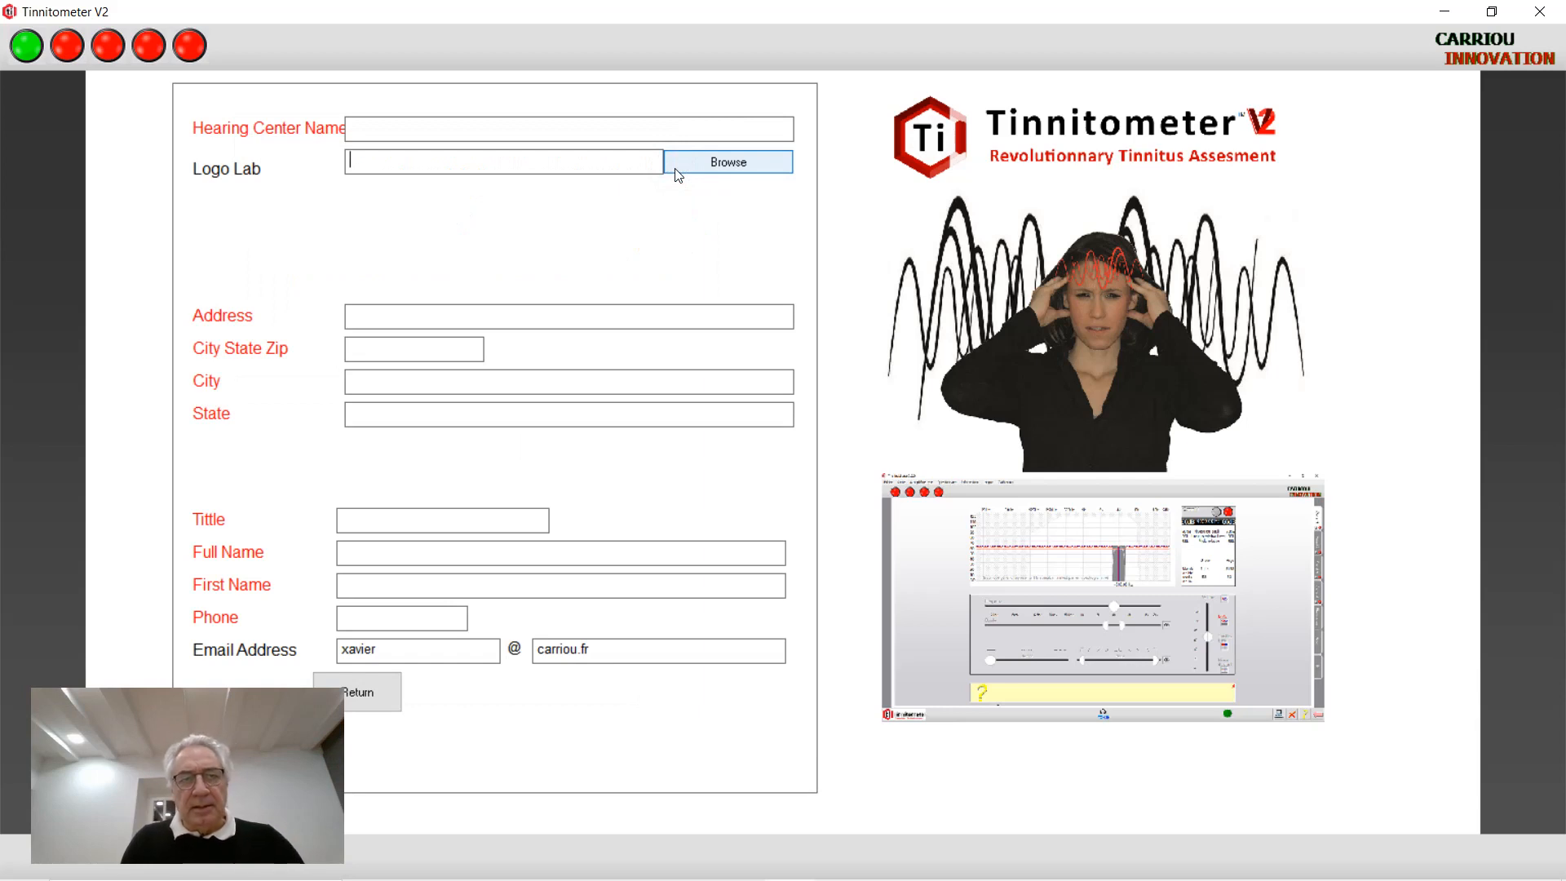
Enter 'Tinnitus lab' as the Hearing Center Name
click(533, 126)
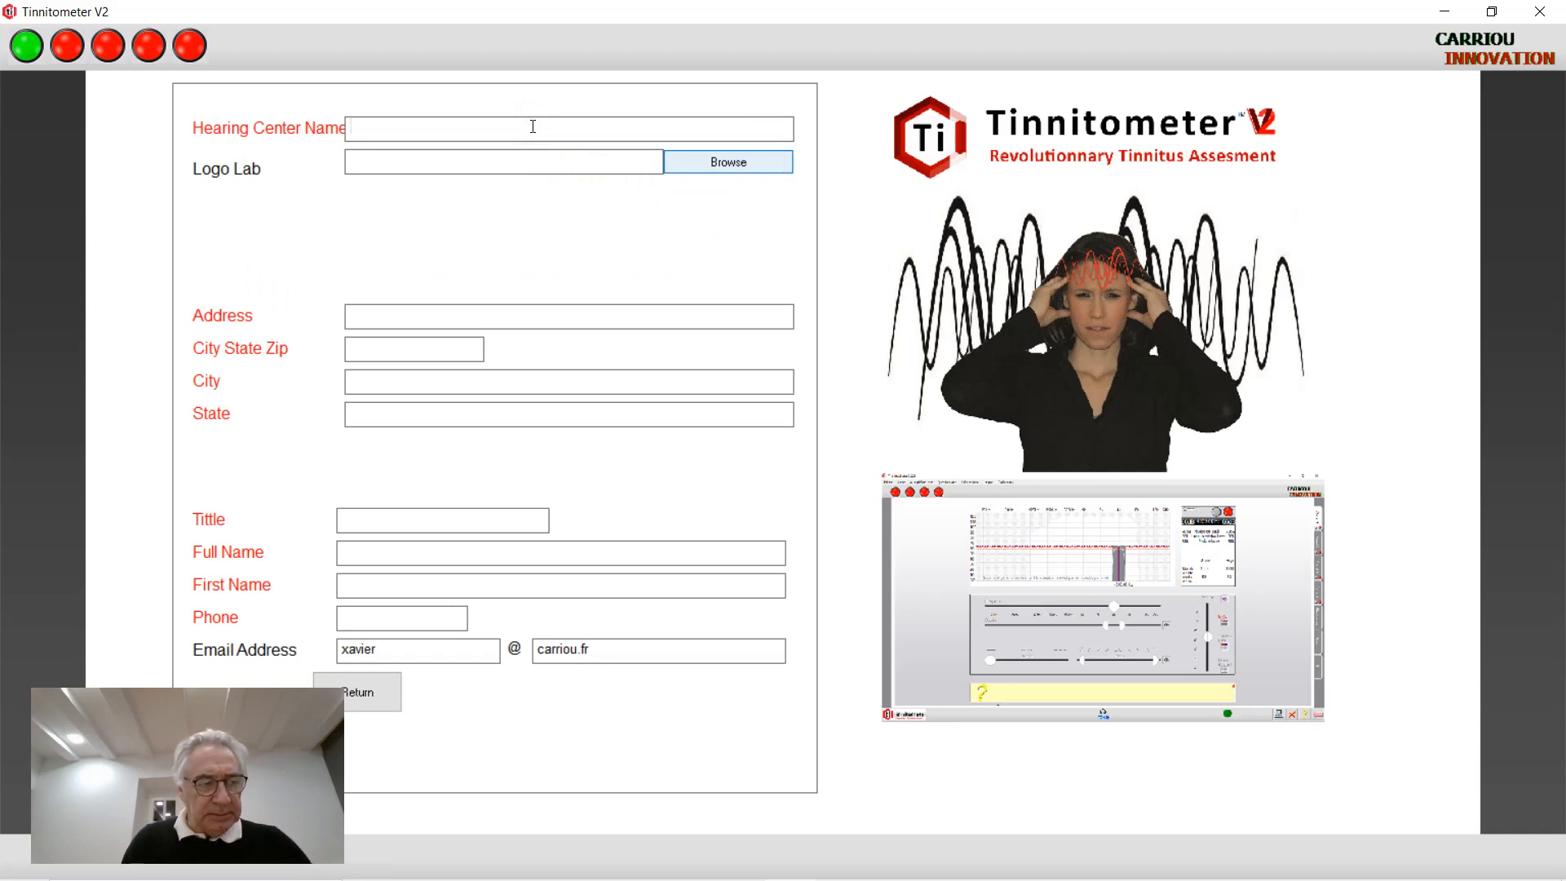
click(526, 128)
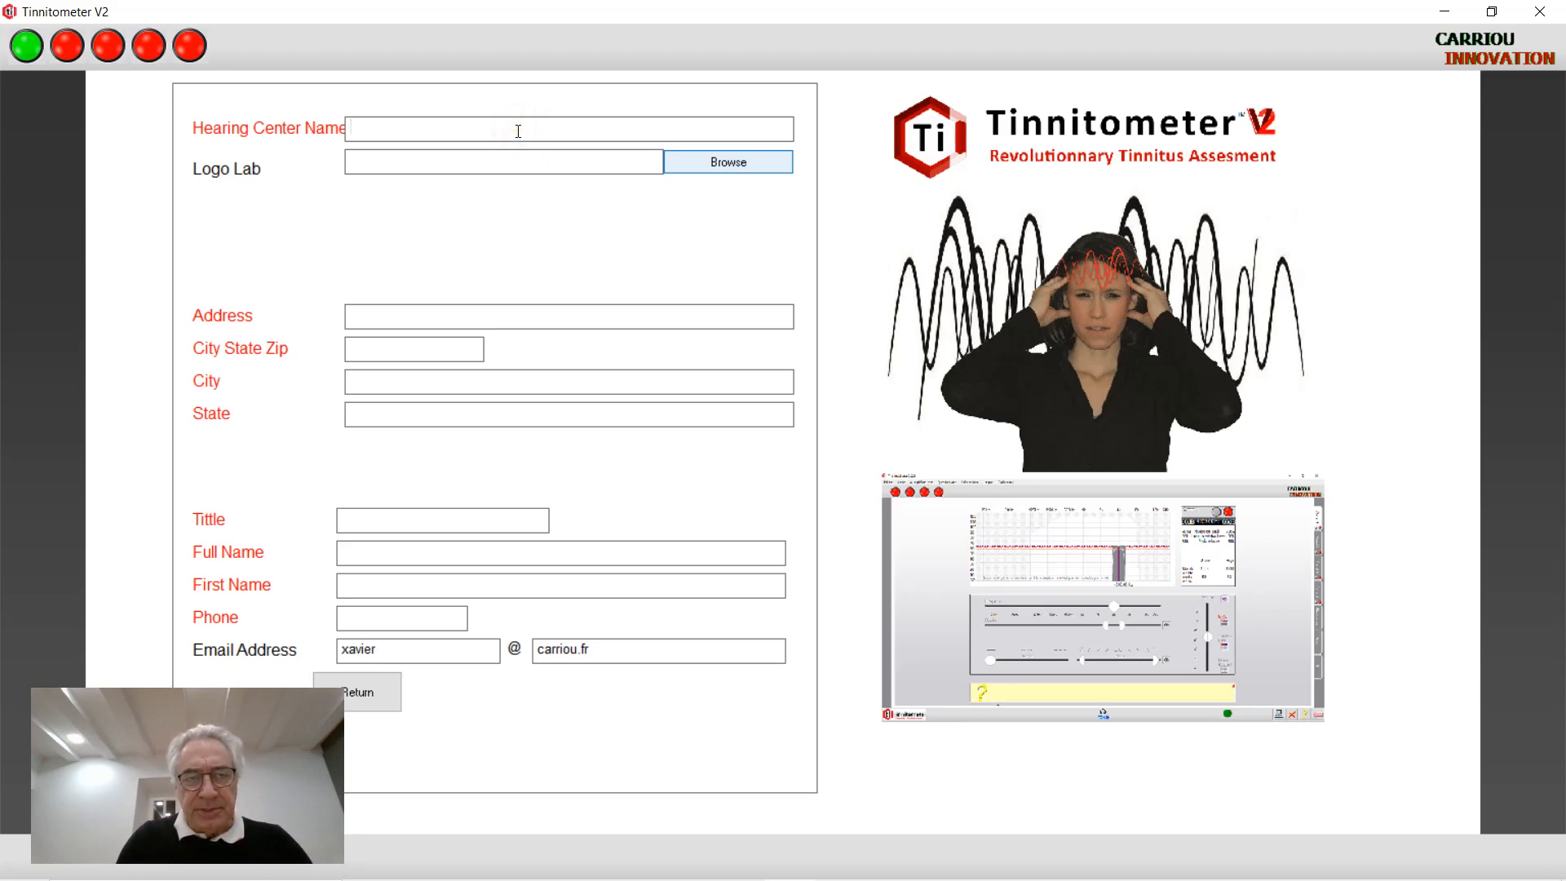
text(Tinnitus )
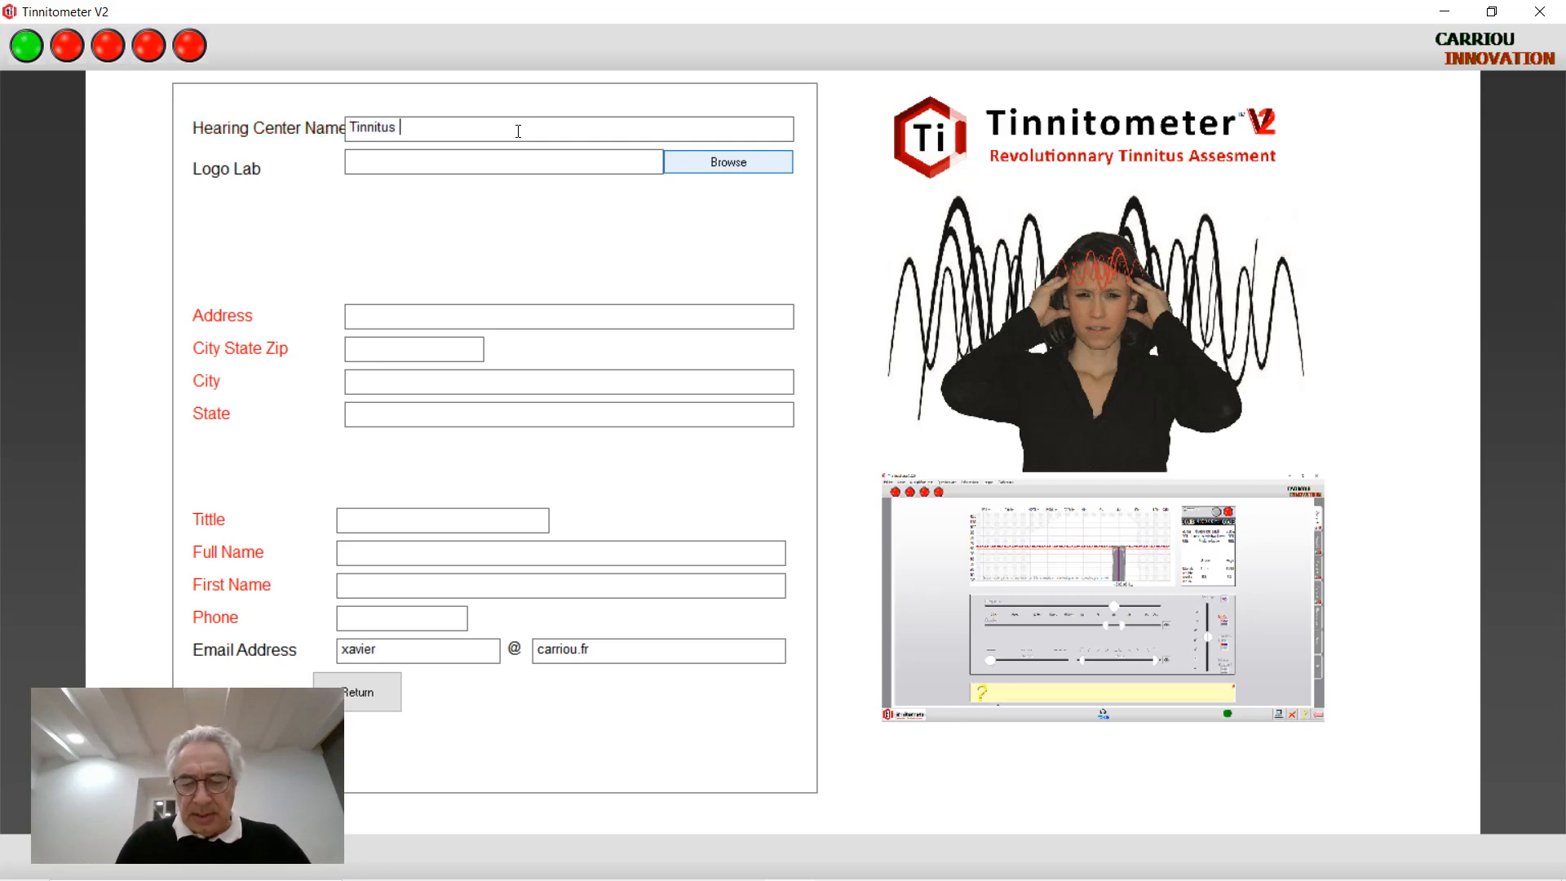
text(lab)
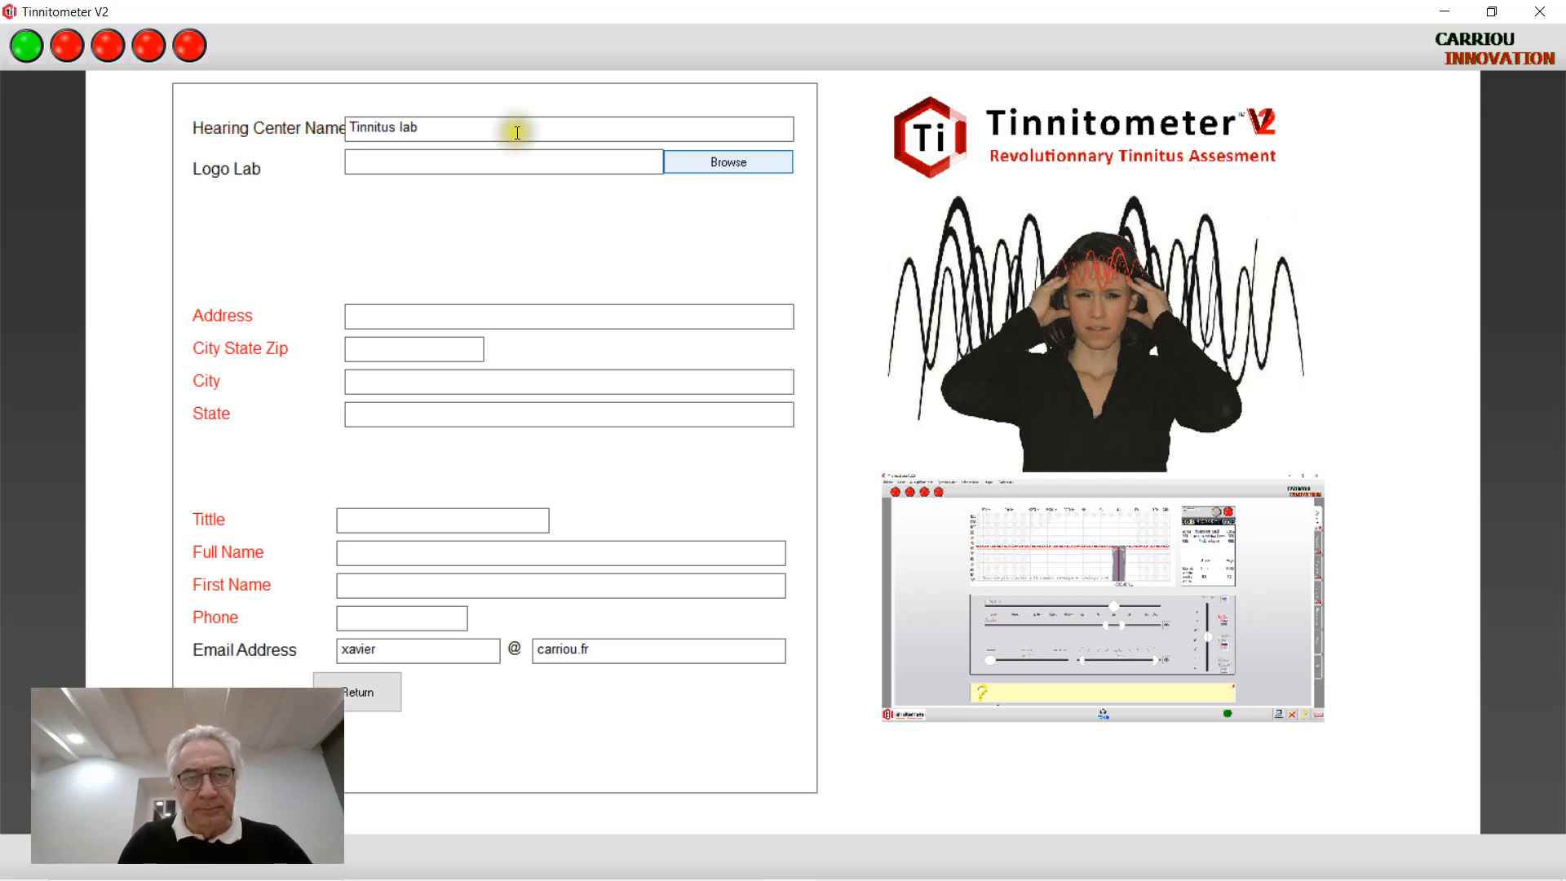
click(697, 167)
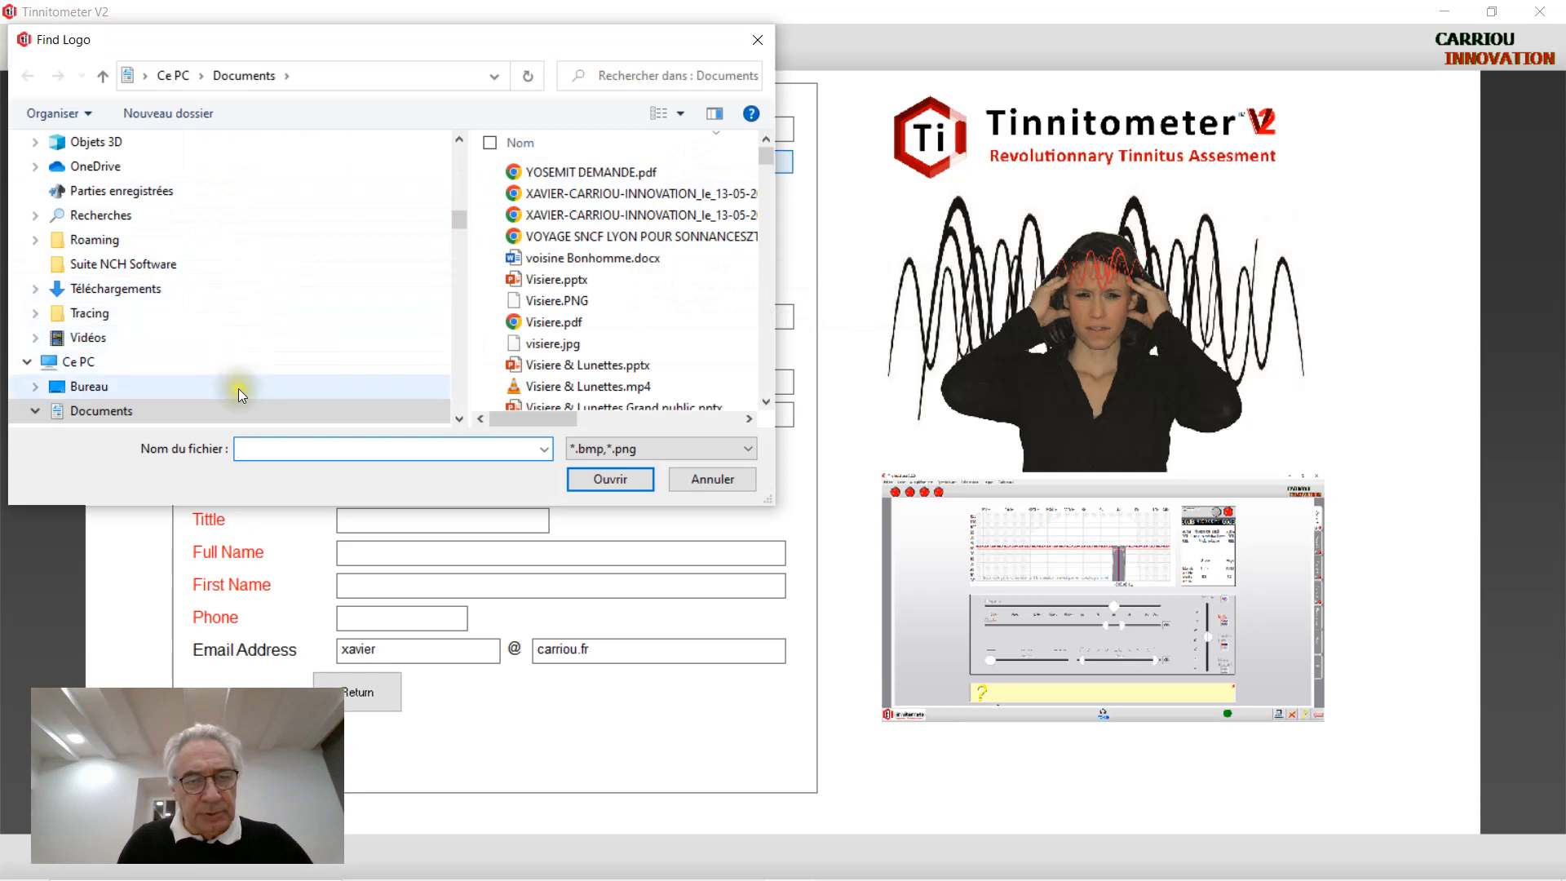
Attach Logo.bmp from Documents as the lab logo, then begin entering the centre's street address
mouse_move(766, 159)
mouse_down()
mouse_move(767, 145)
mouse_move(766, 179)
mouse_move(766, 147)
mouse_up()
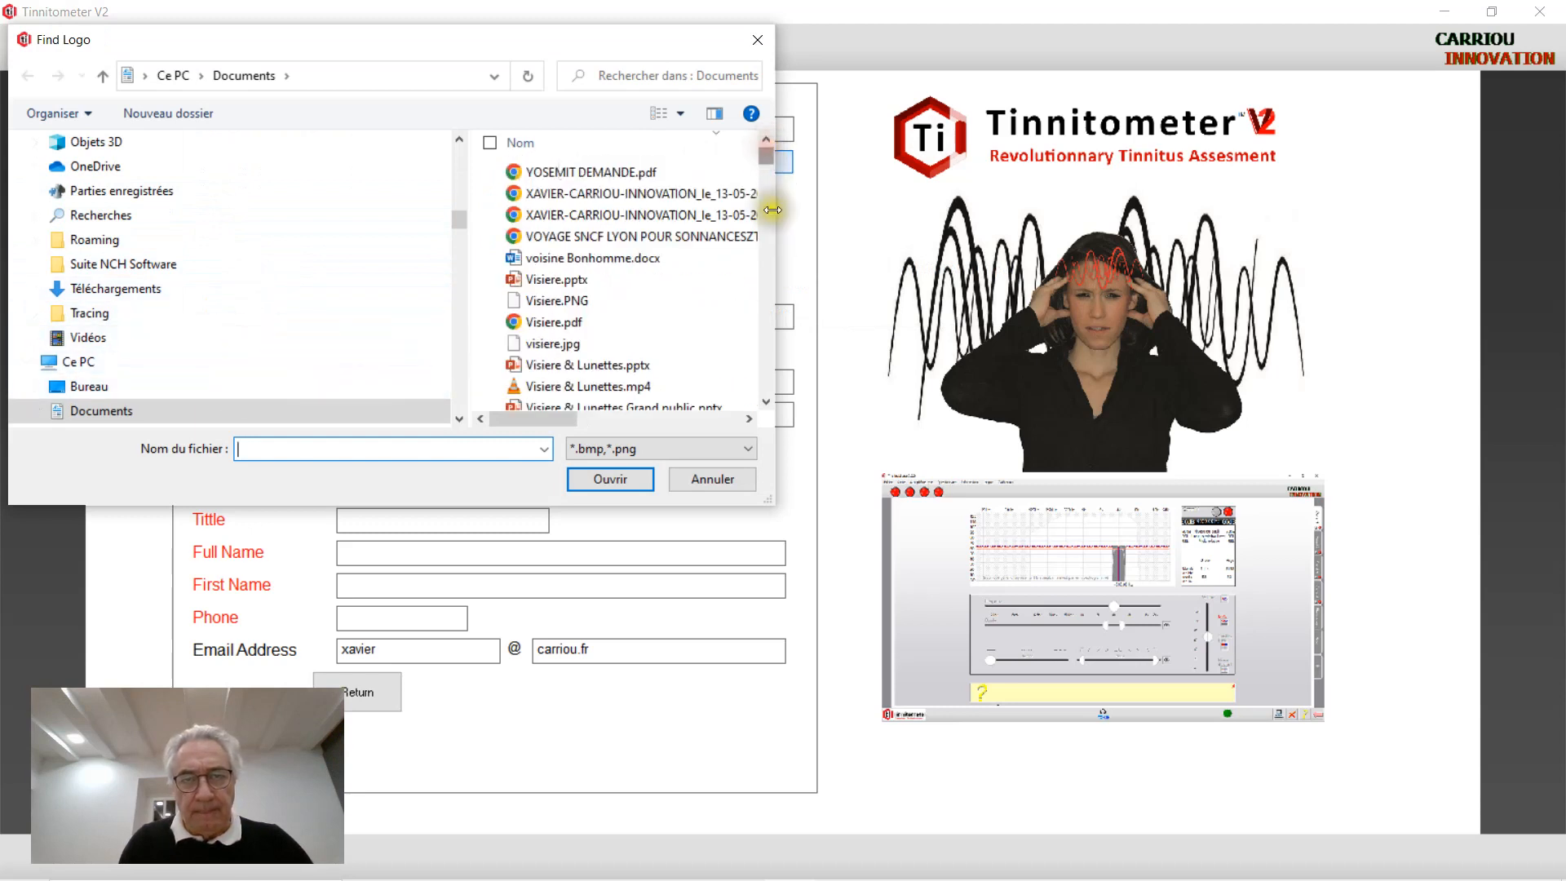
drag(773, 210, 874, 143)
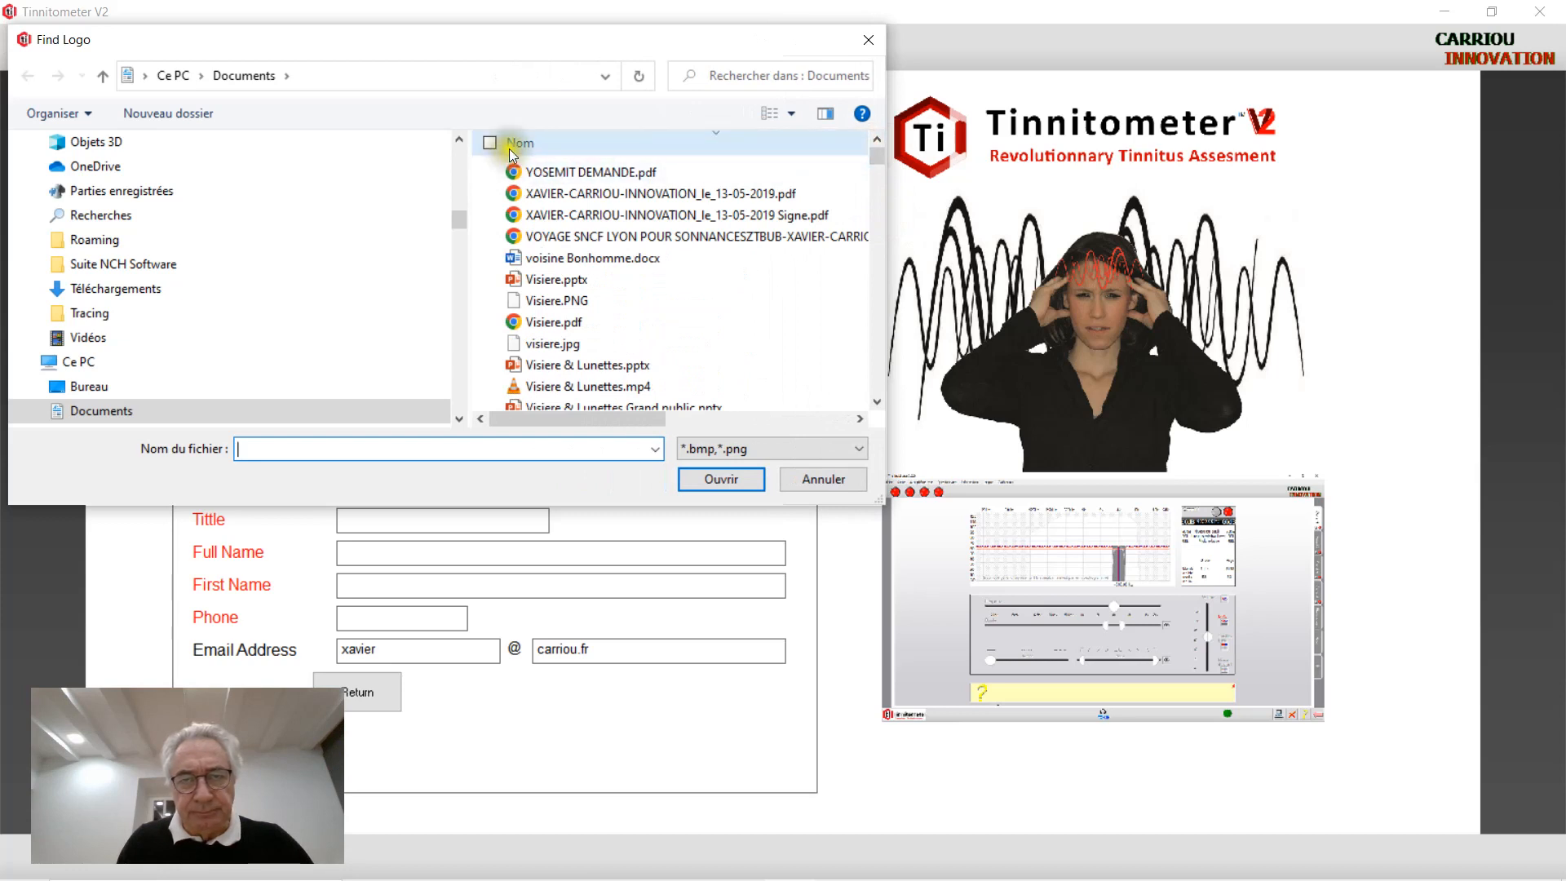
click(879, 255)
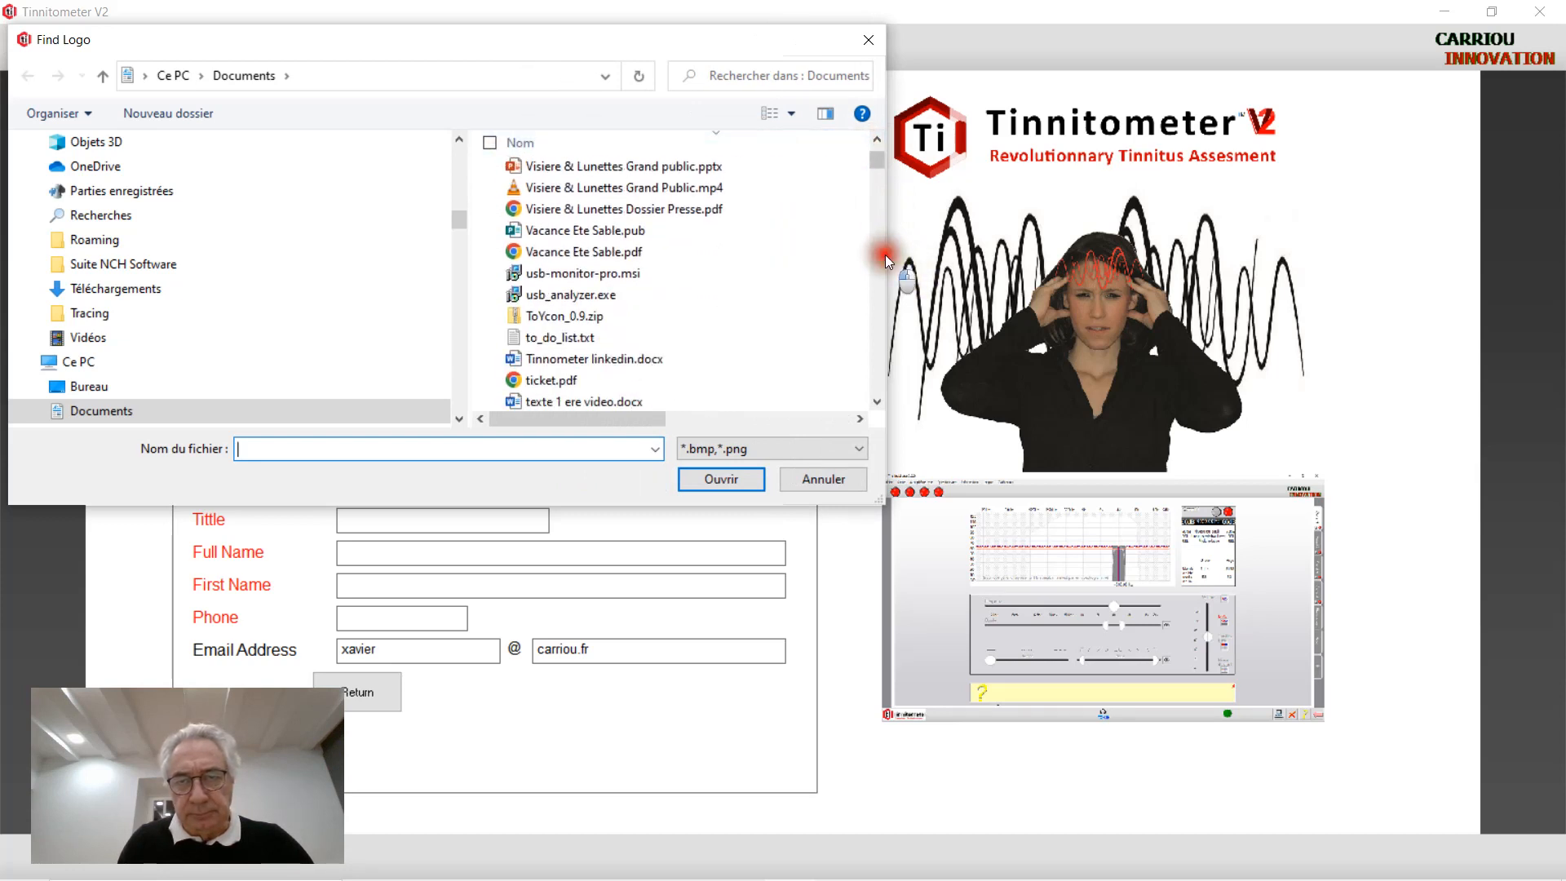
drag(891, 245, 1085, 232)
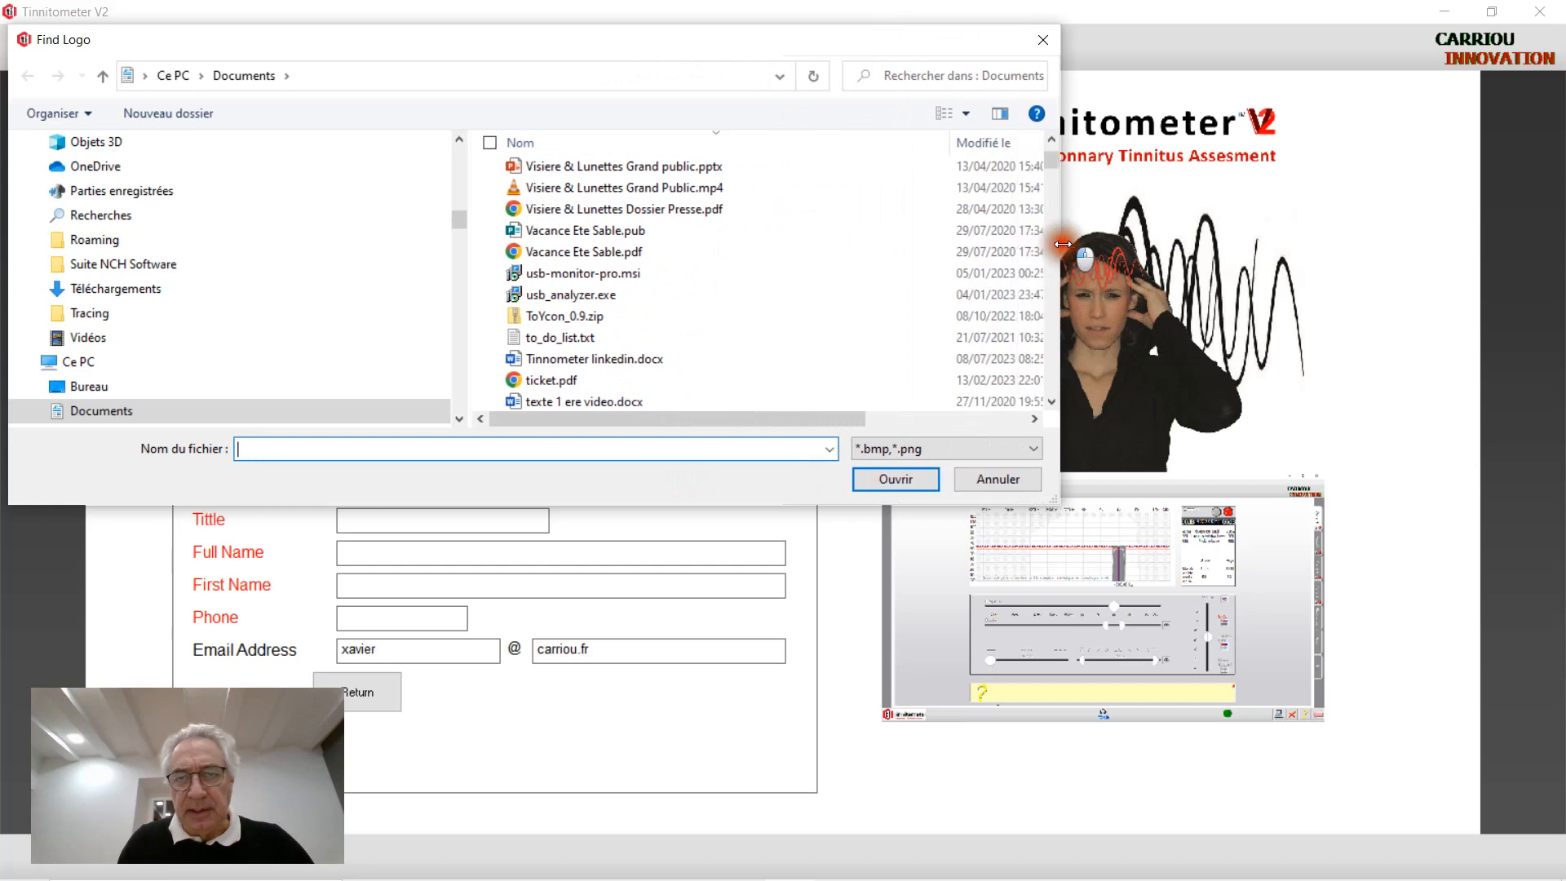
click(971, 144)
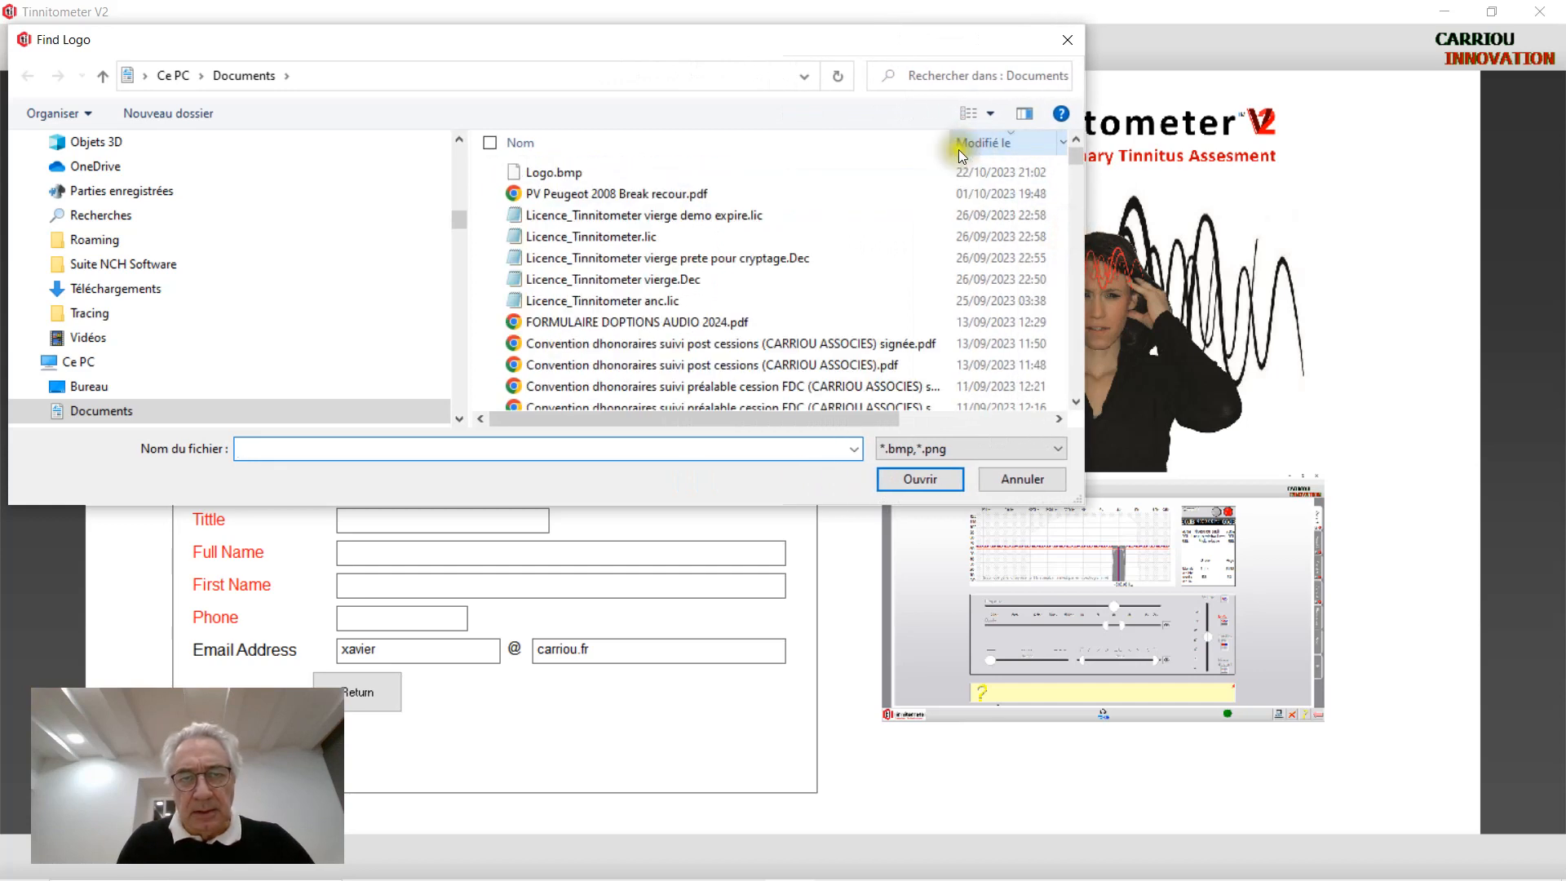
double_click(610, 172)
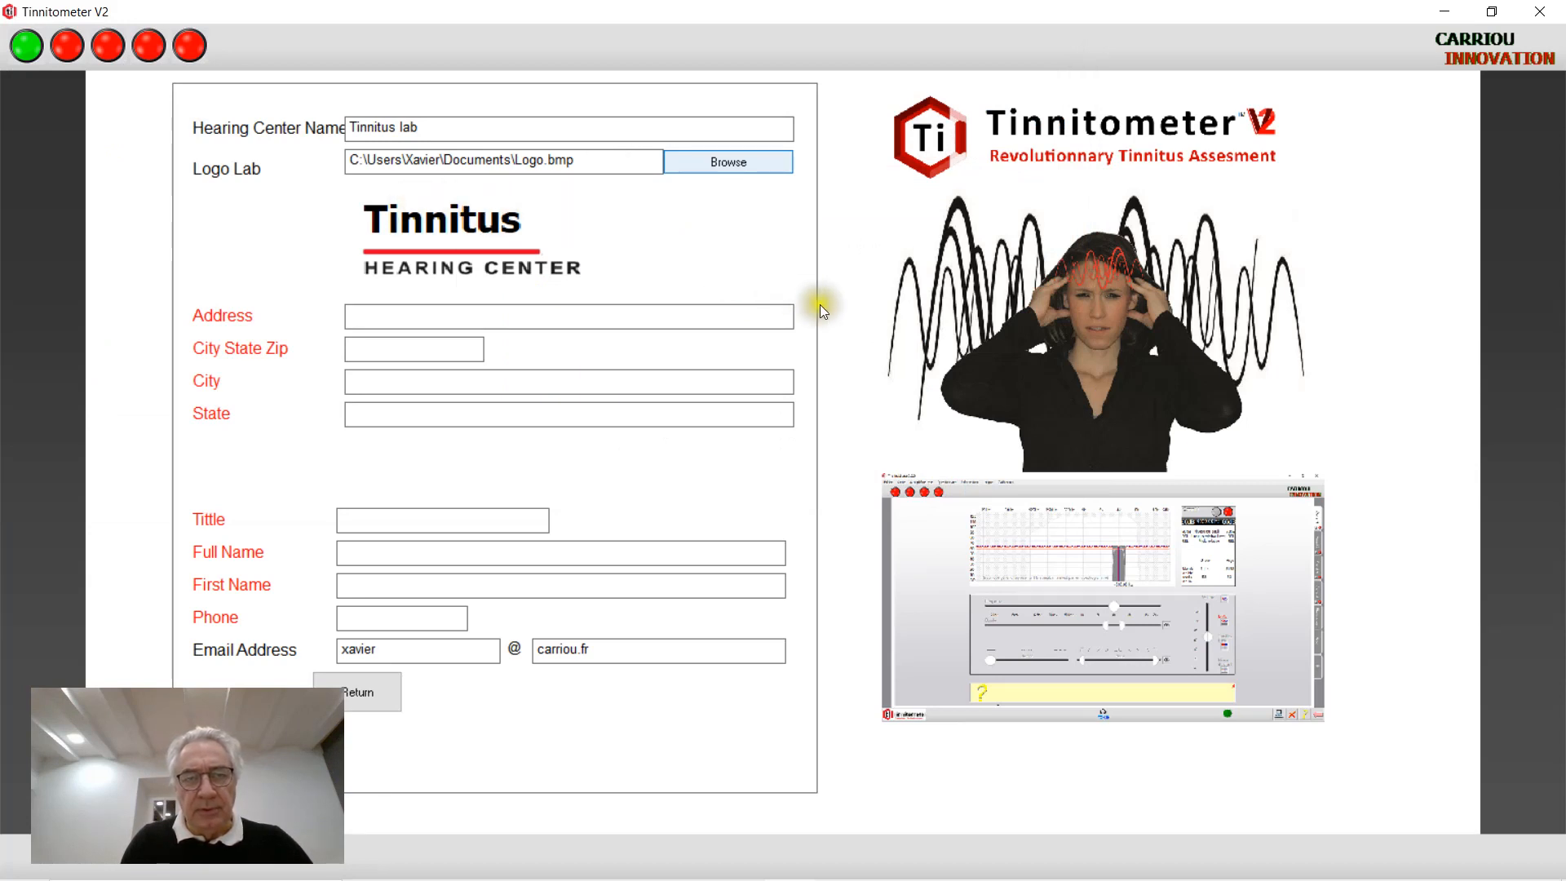
click(536, 318)
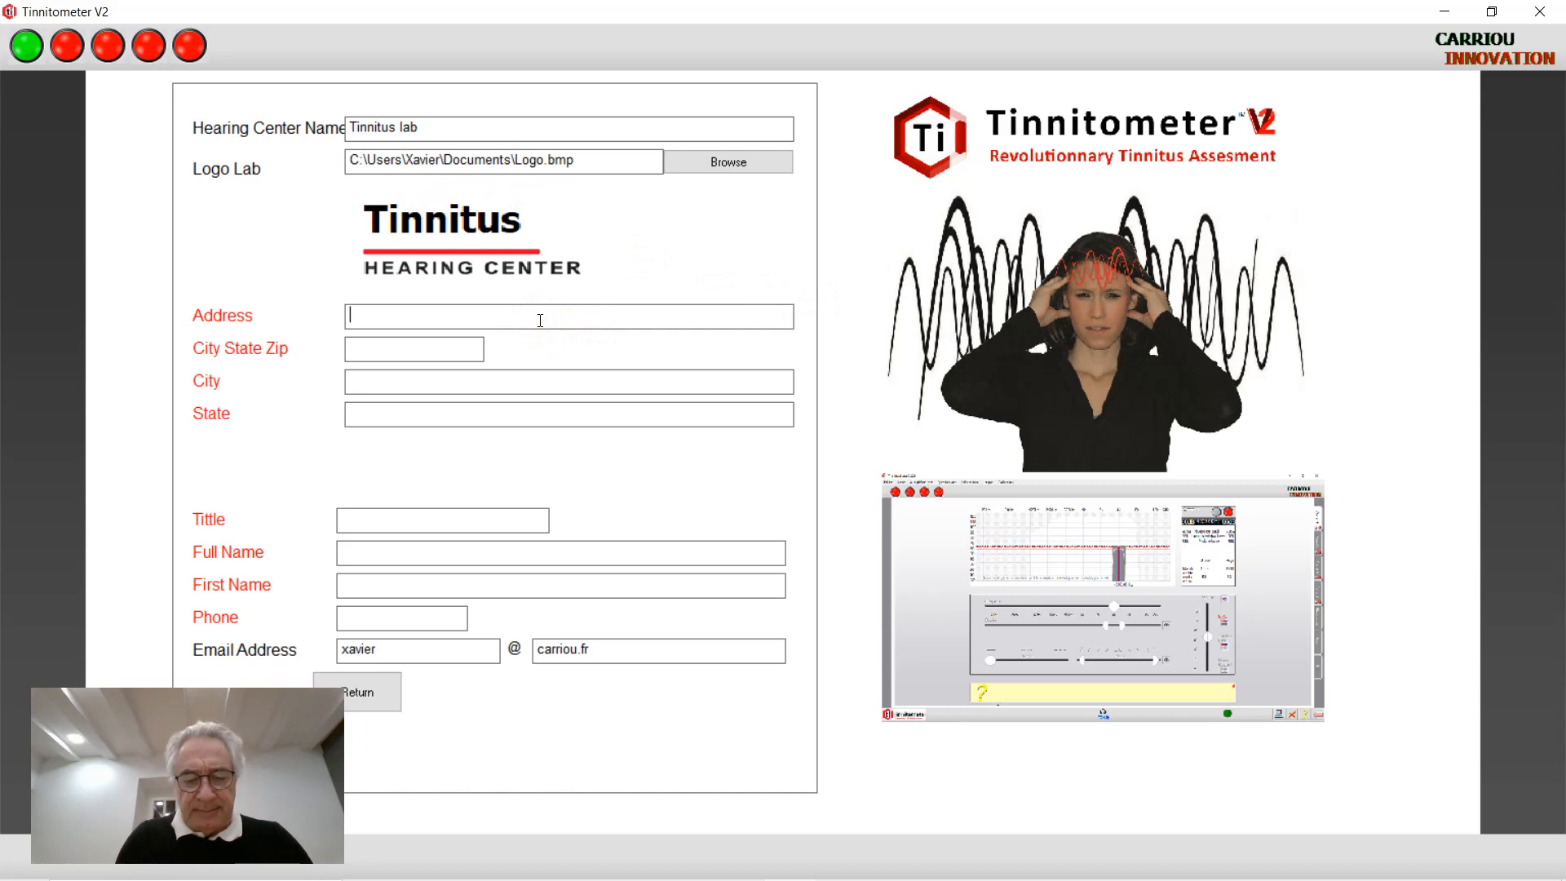
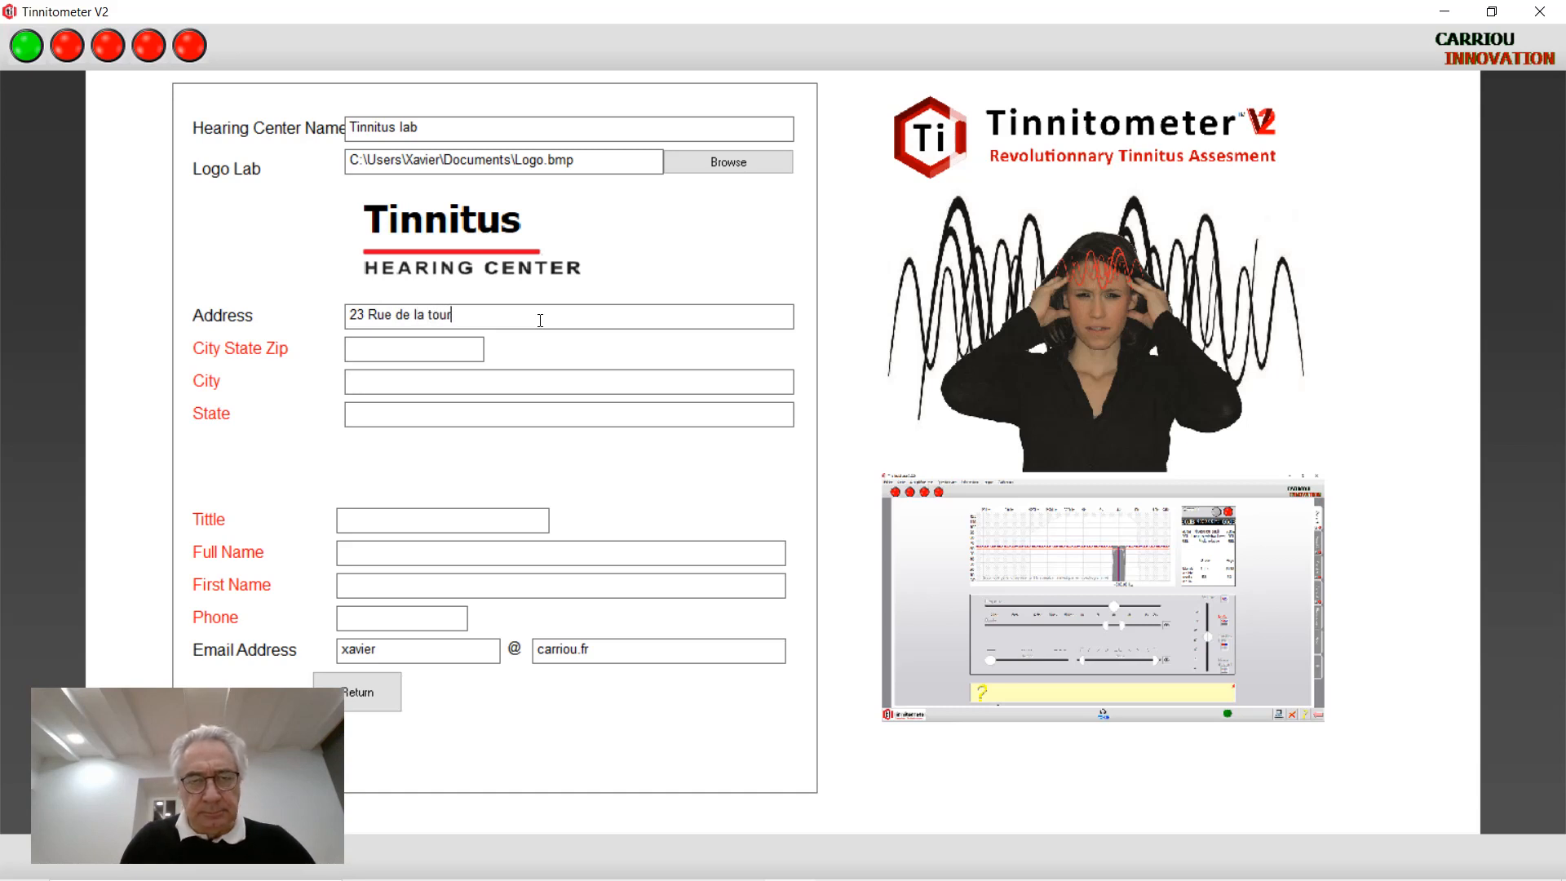
Fill in the centre's postcode, city Angers and state France, correcting a typo
click(451, 345)
text(4900)
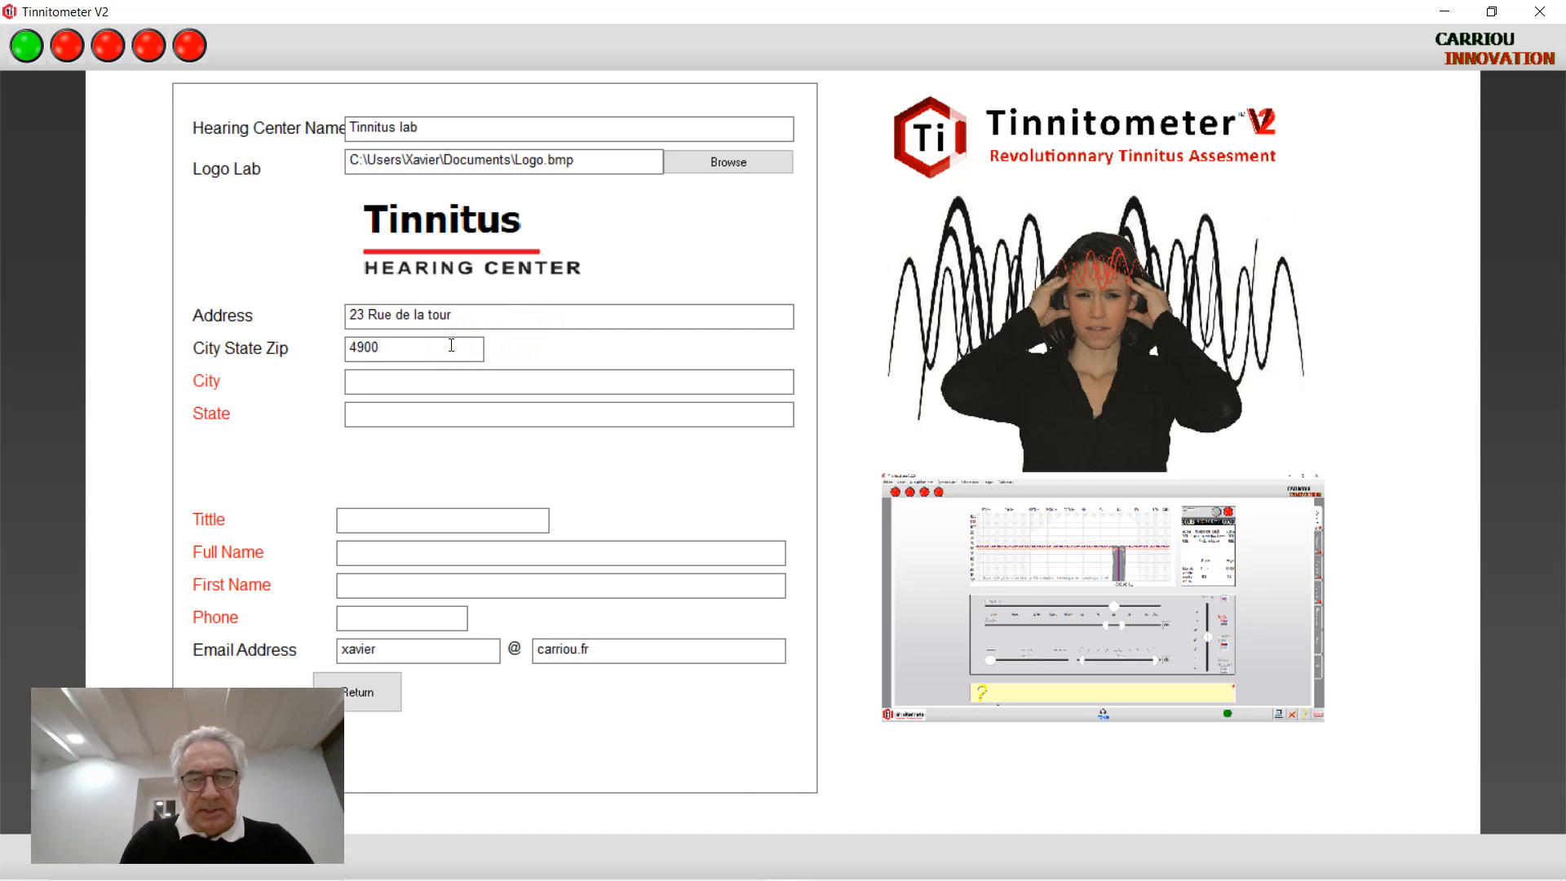
text(0)
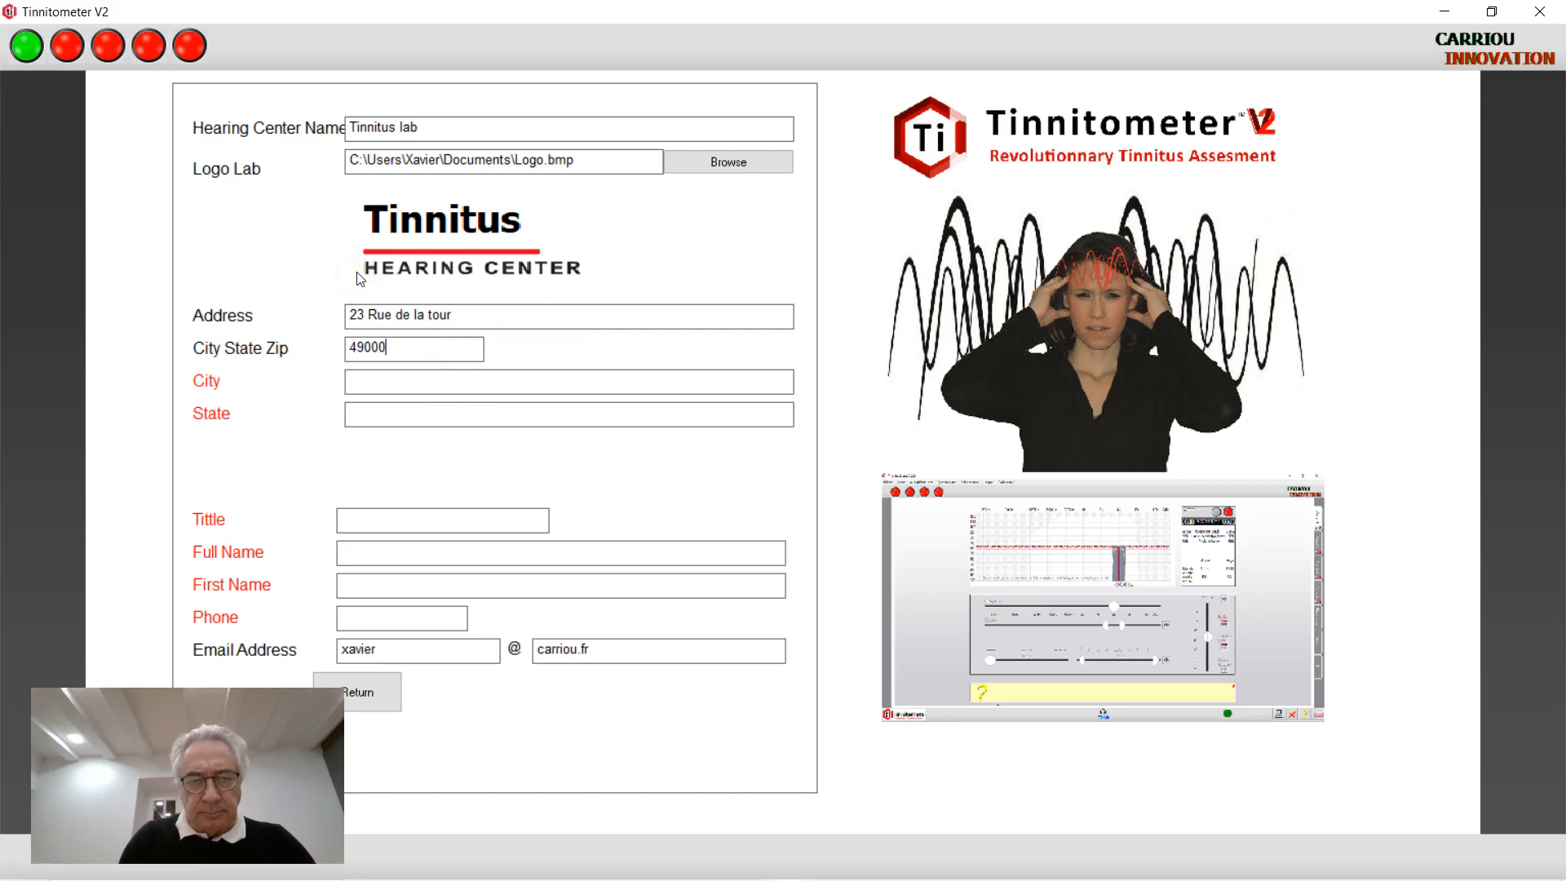
click(371, 379)
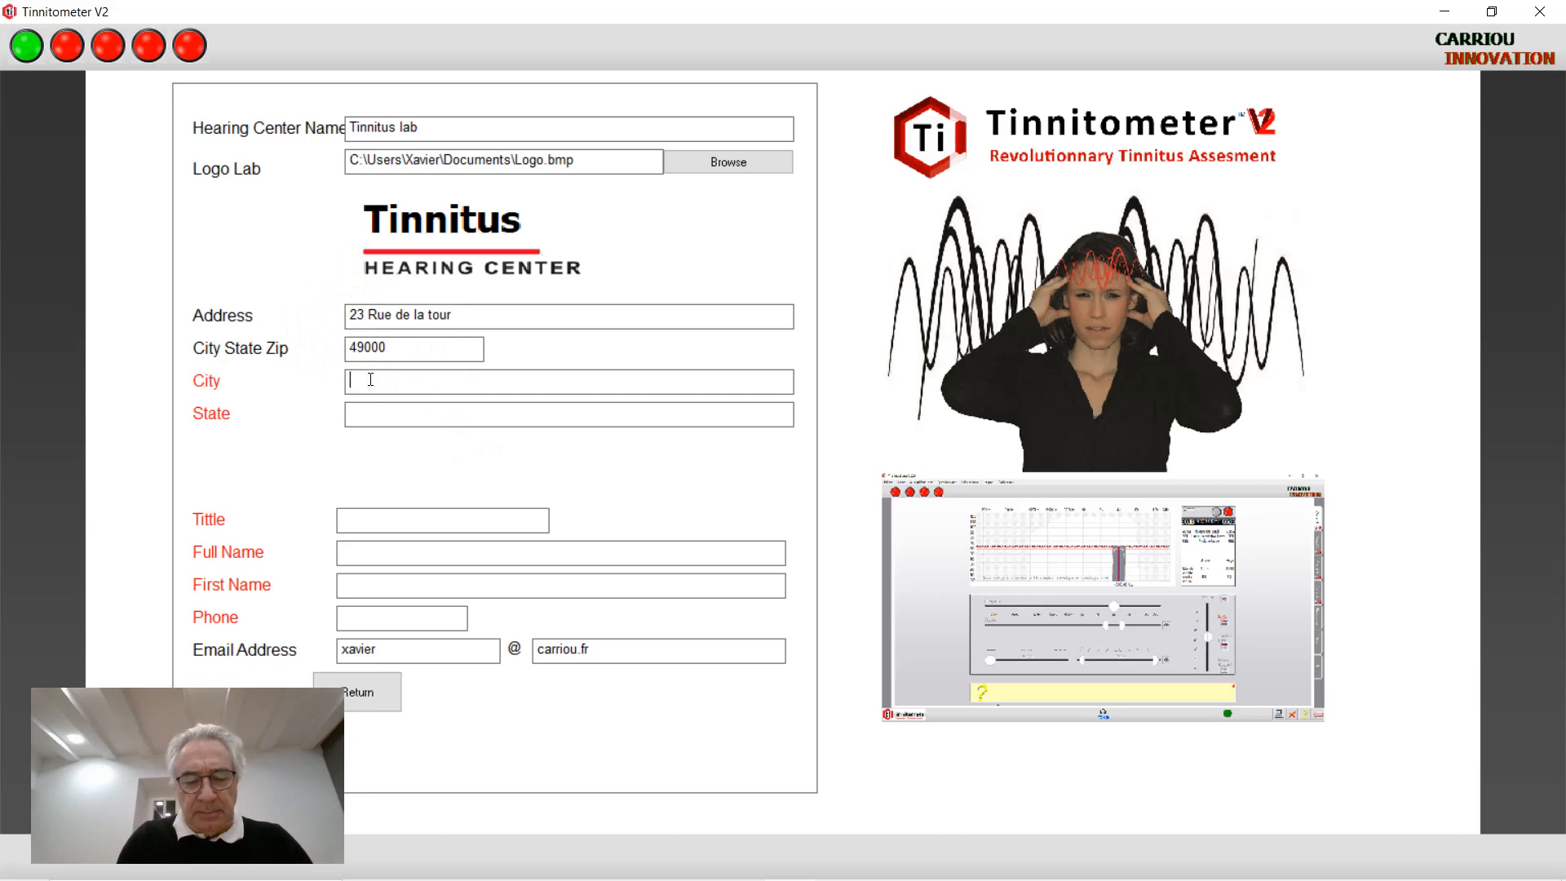
text(A)
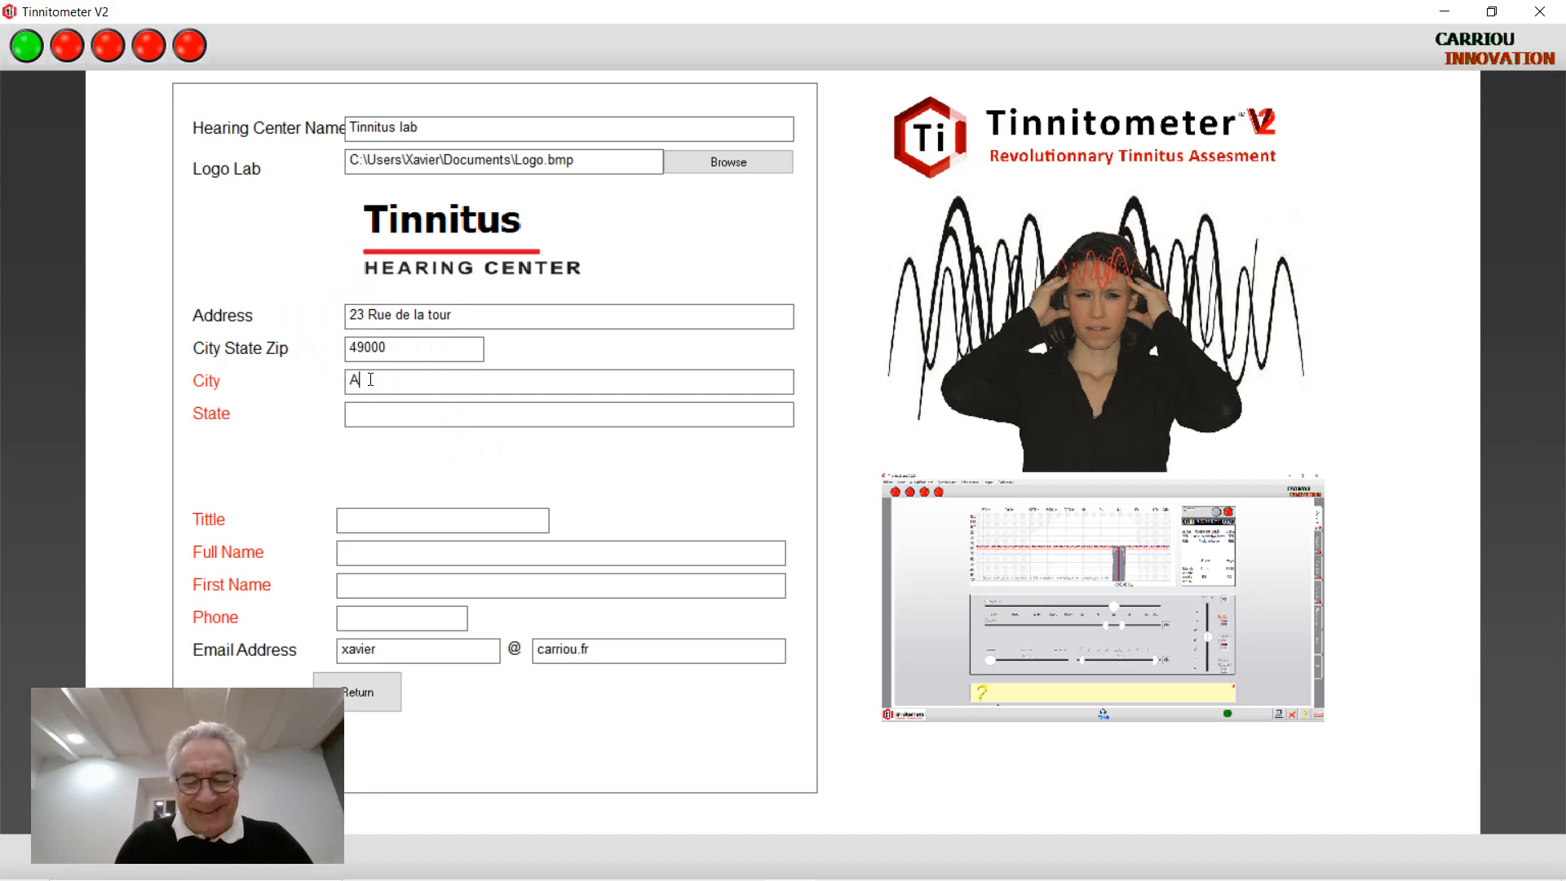
text(ngers)
click(371, 392)
click(371, 414)
text(Fr)
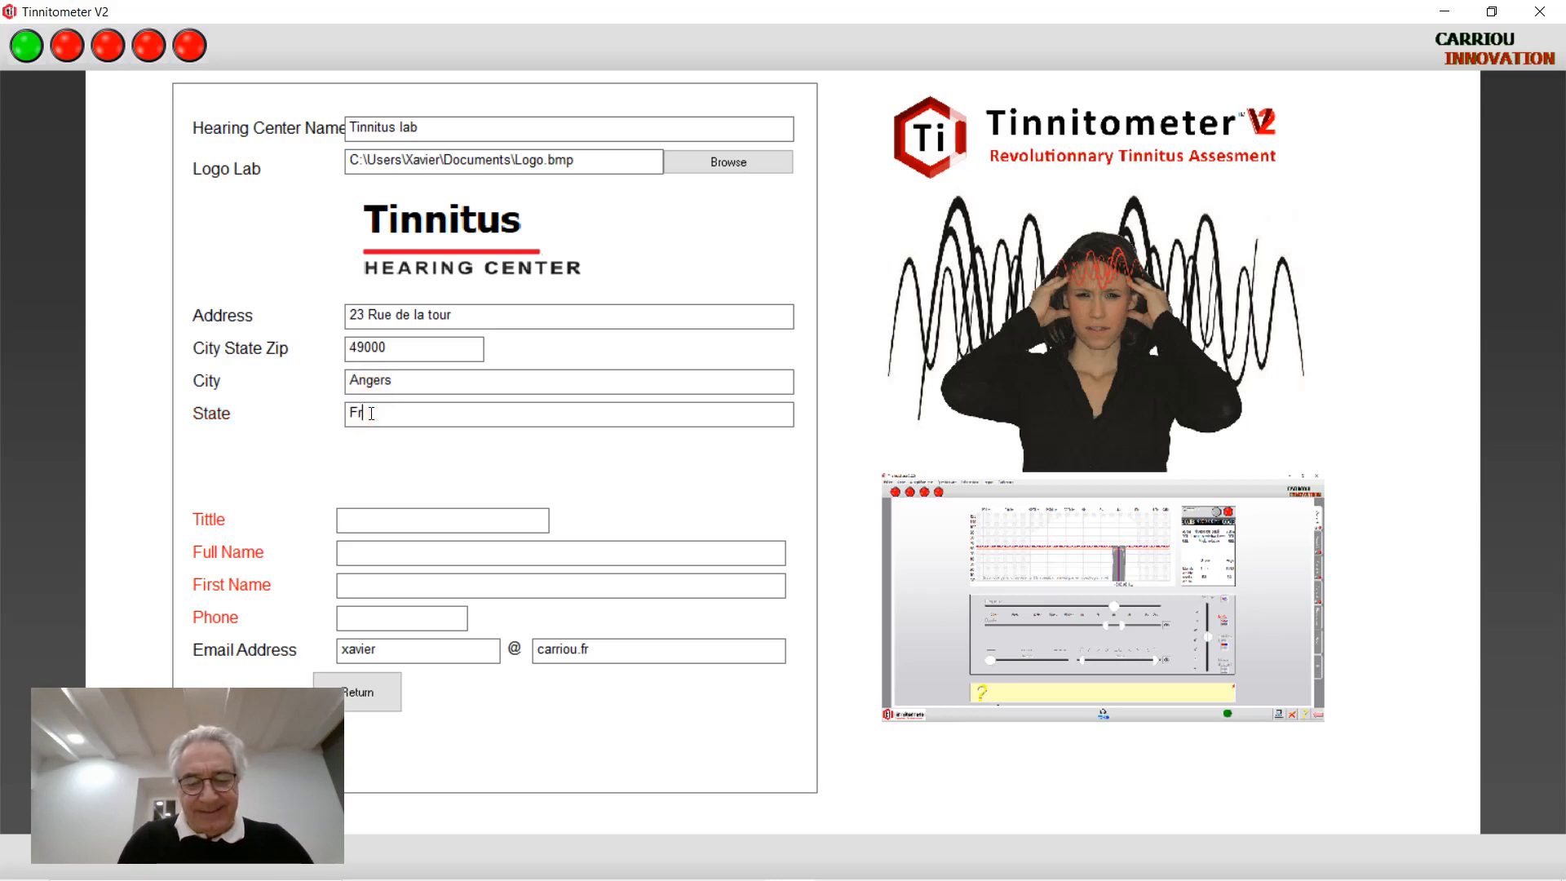
text(ancde)
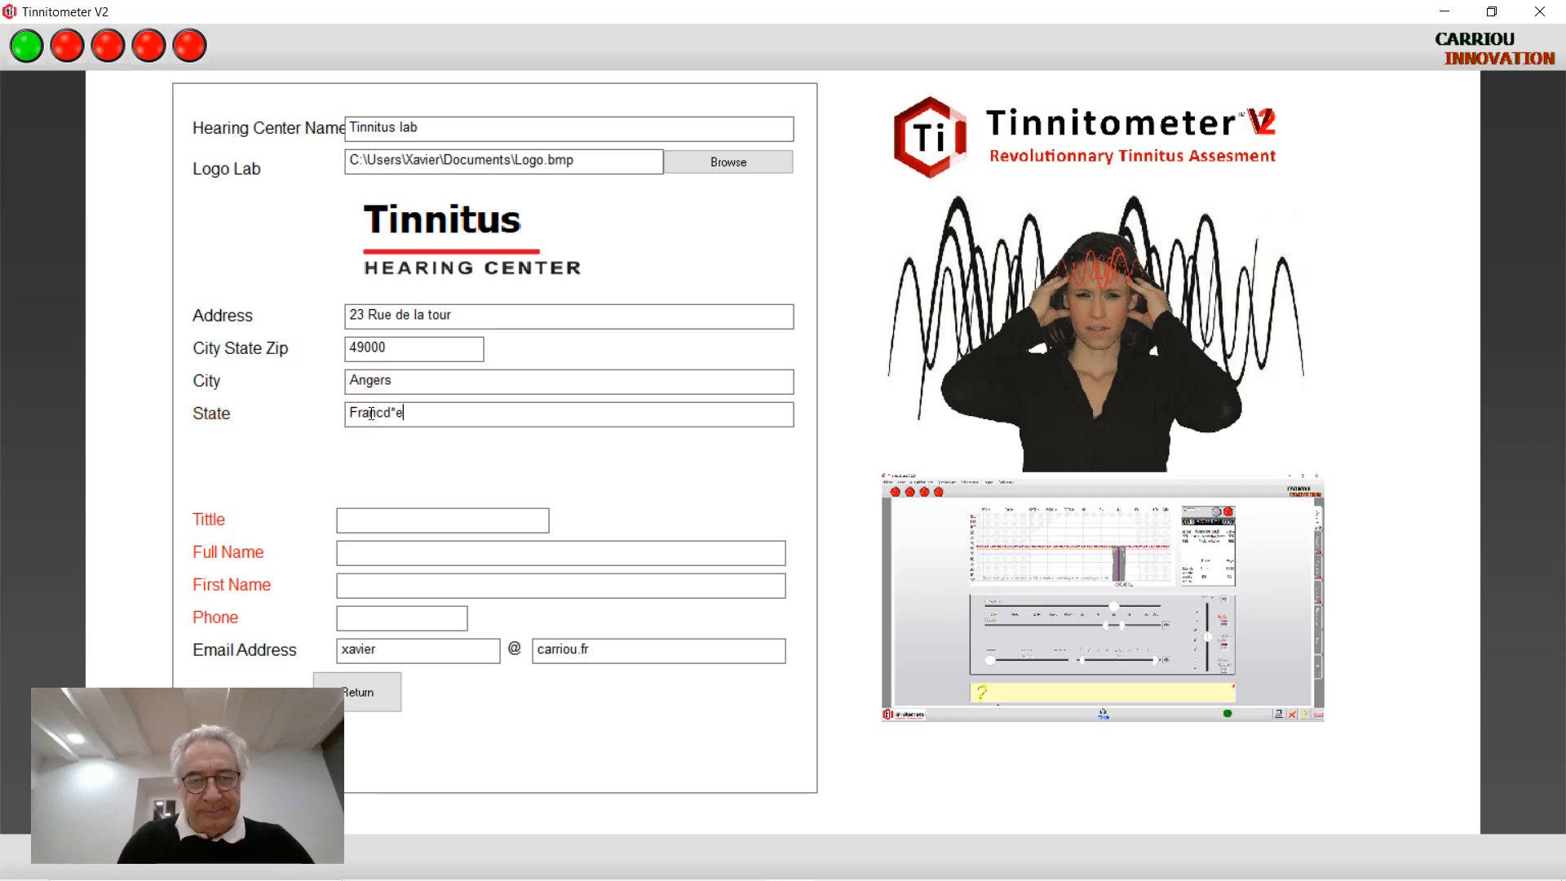
key(BackSpace)
key(BackSpace)
Finish the state as France, then enter title Mr and the contact's surname, first name and phone number
text(e)
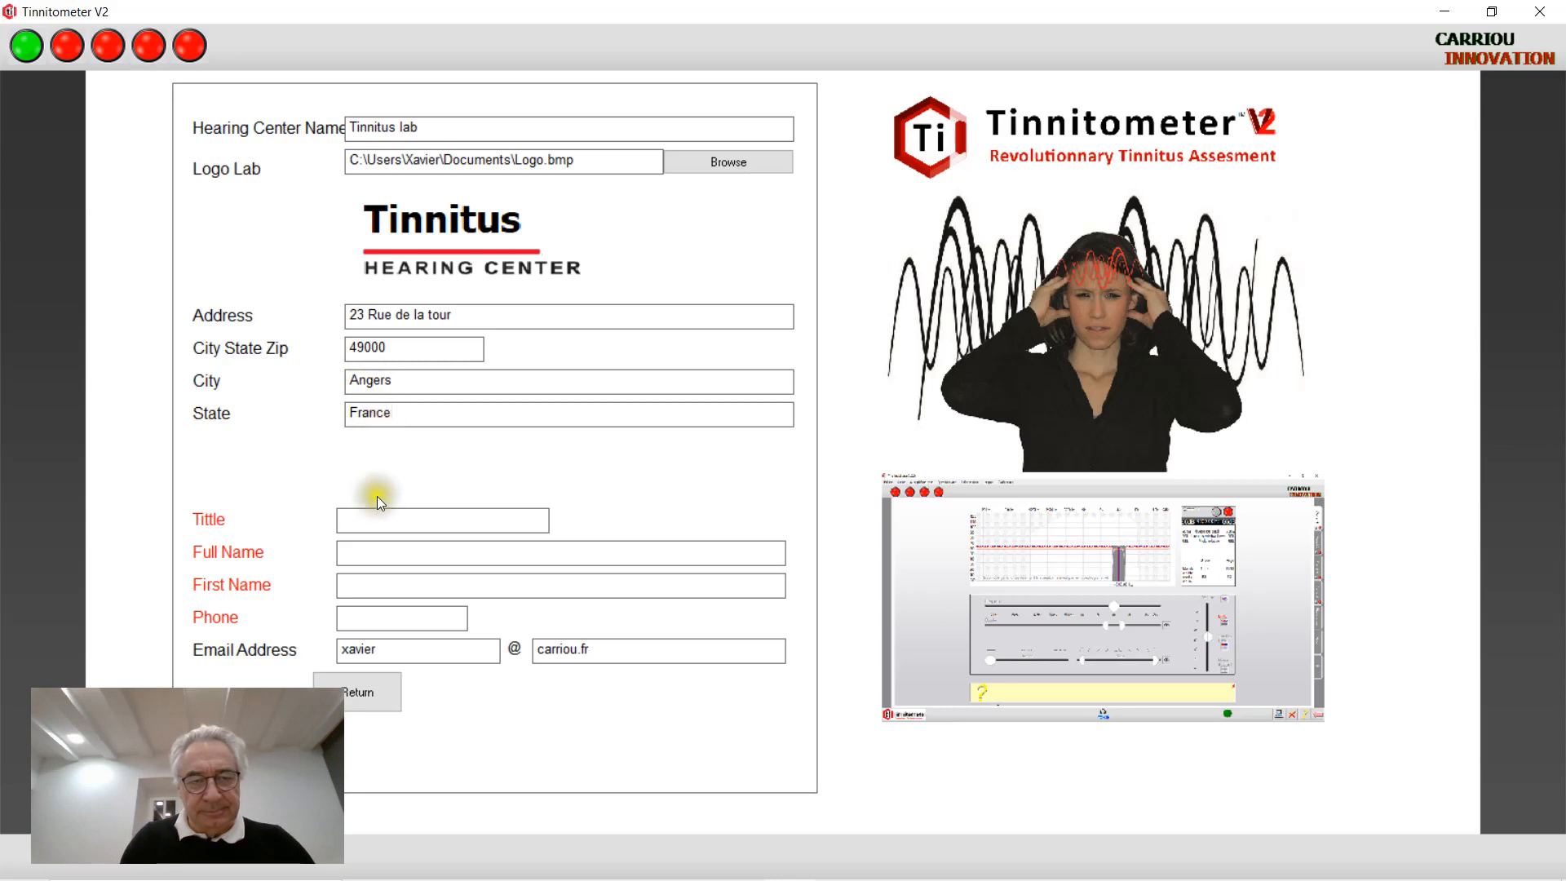
click(376, 509)
text(Mr)
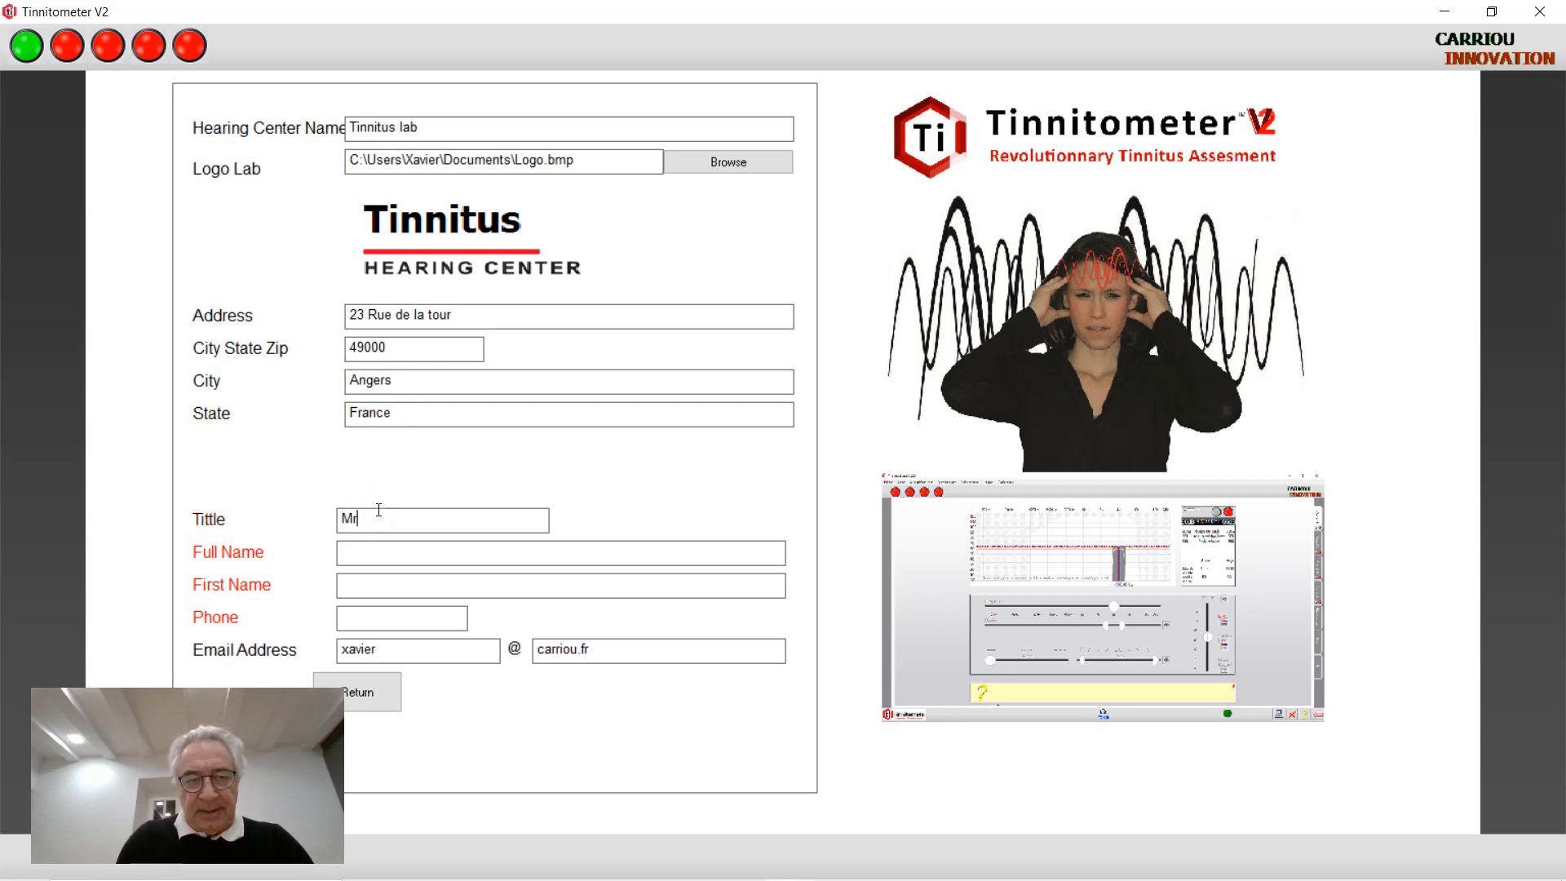
click(381, 553)
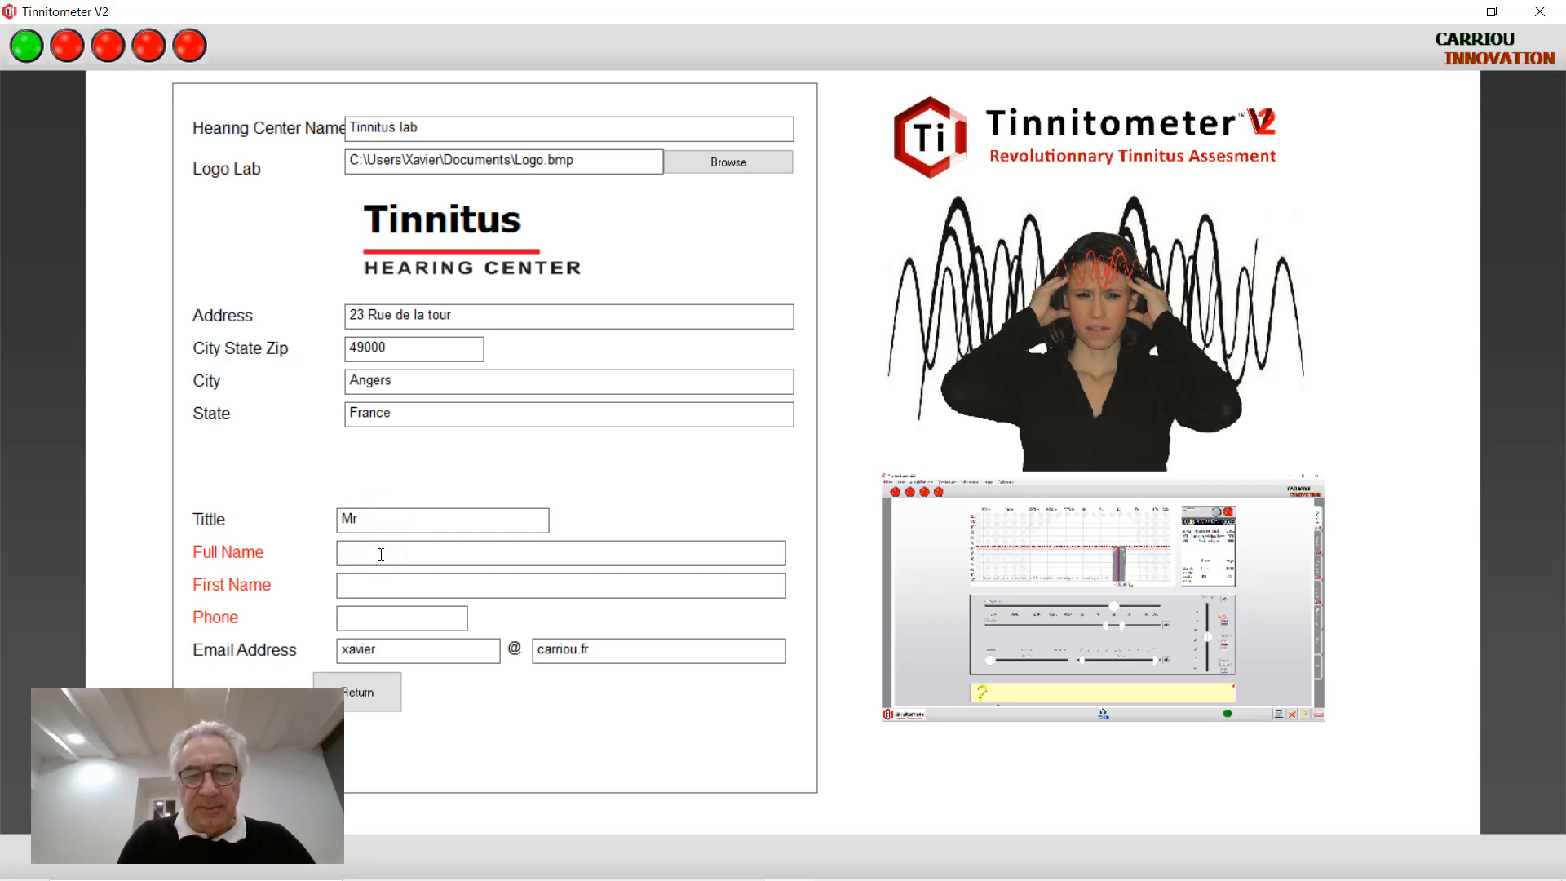
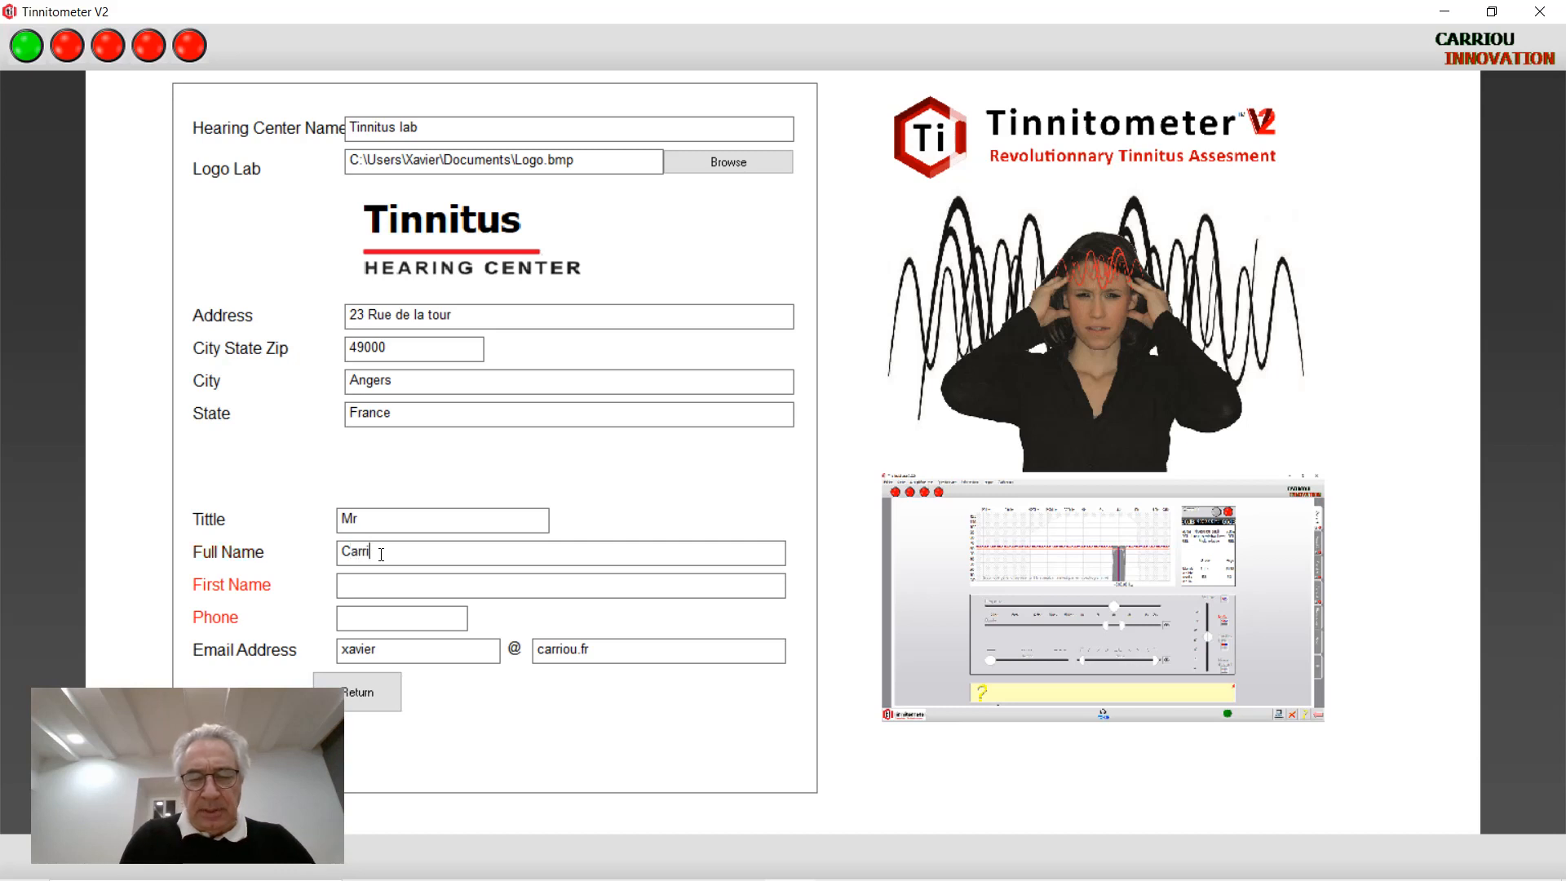
click(371, 583)
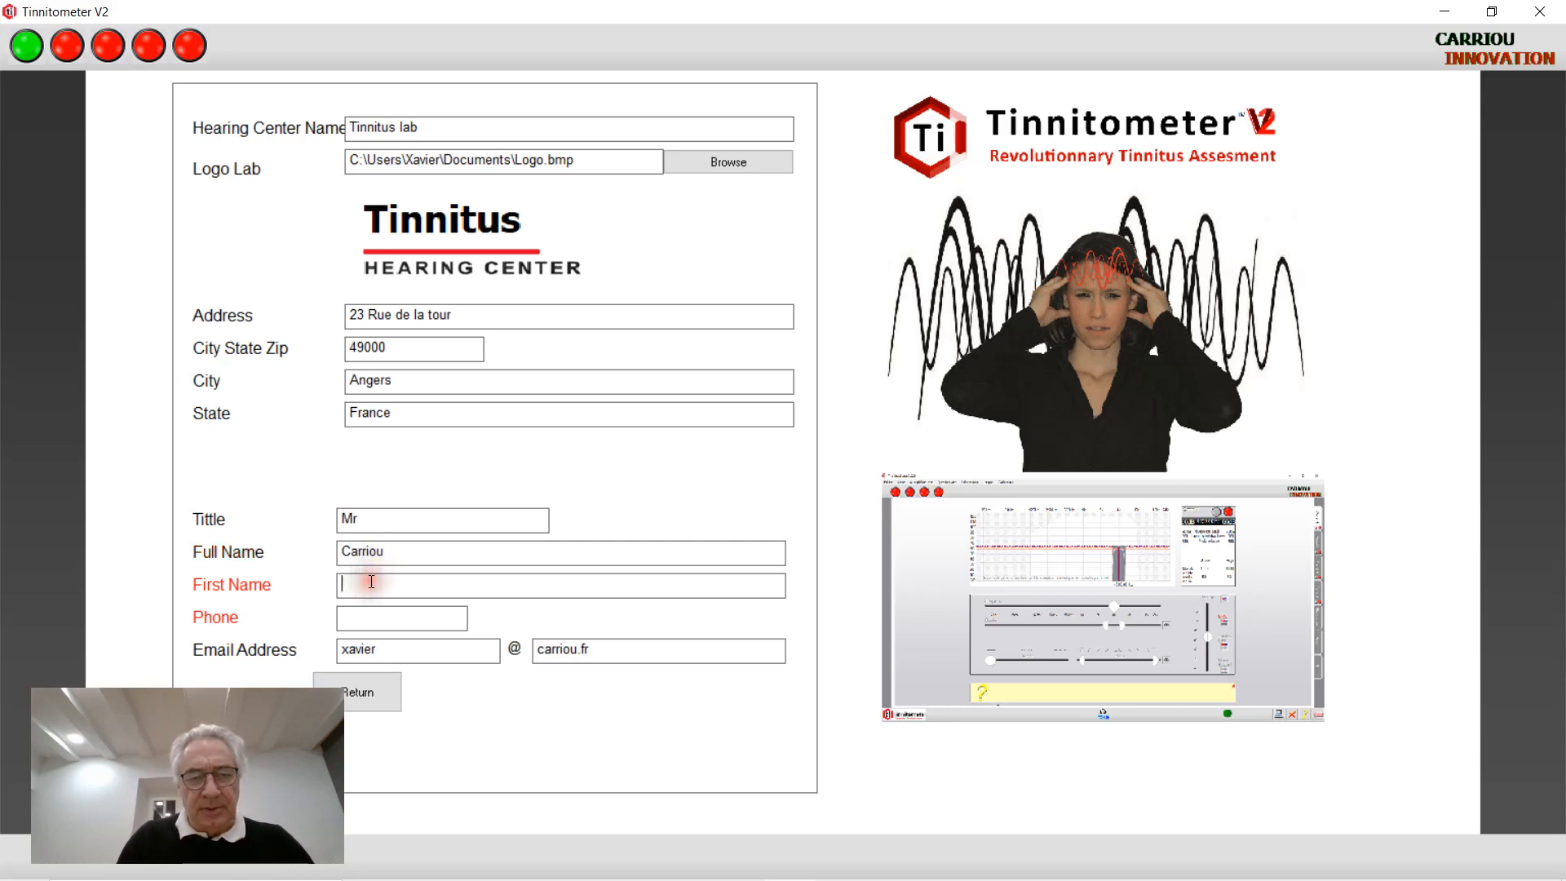
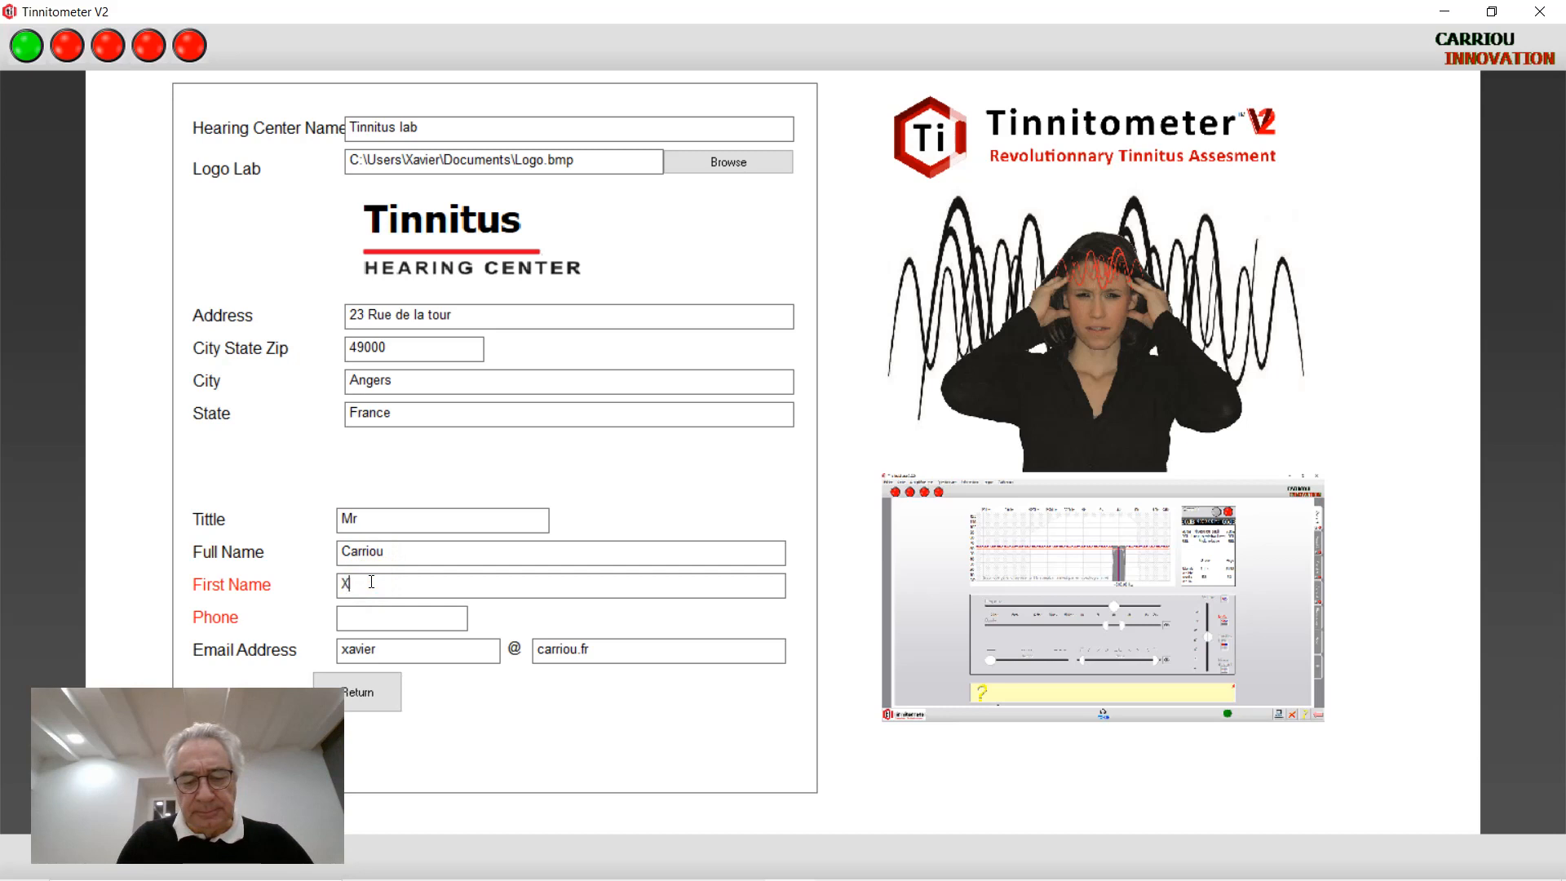
click(364, 622)
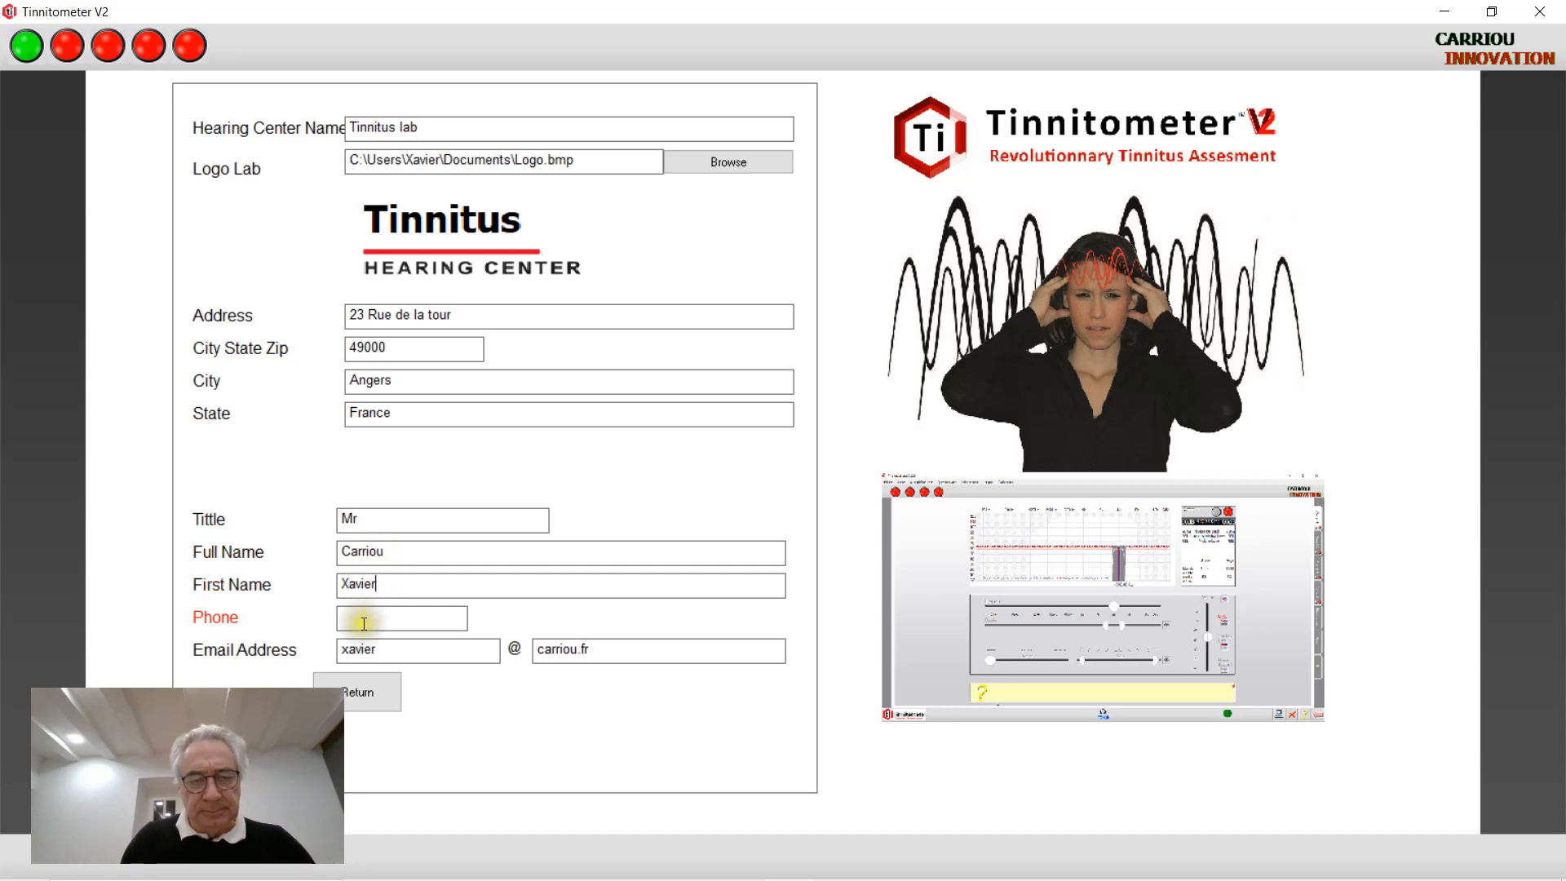
text(087)
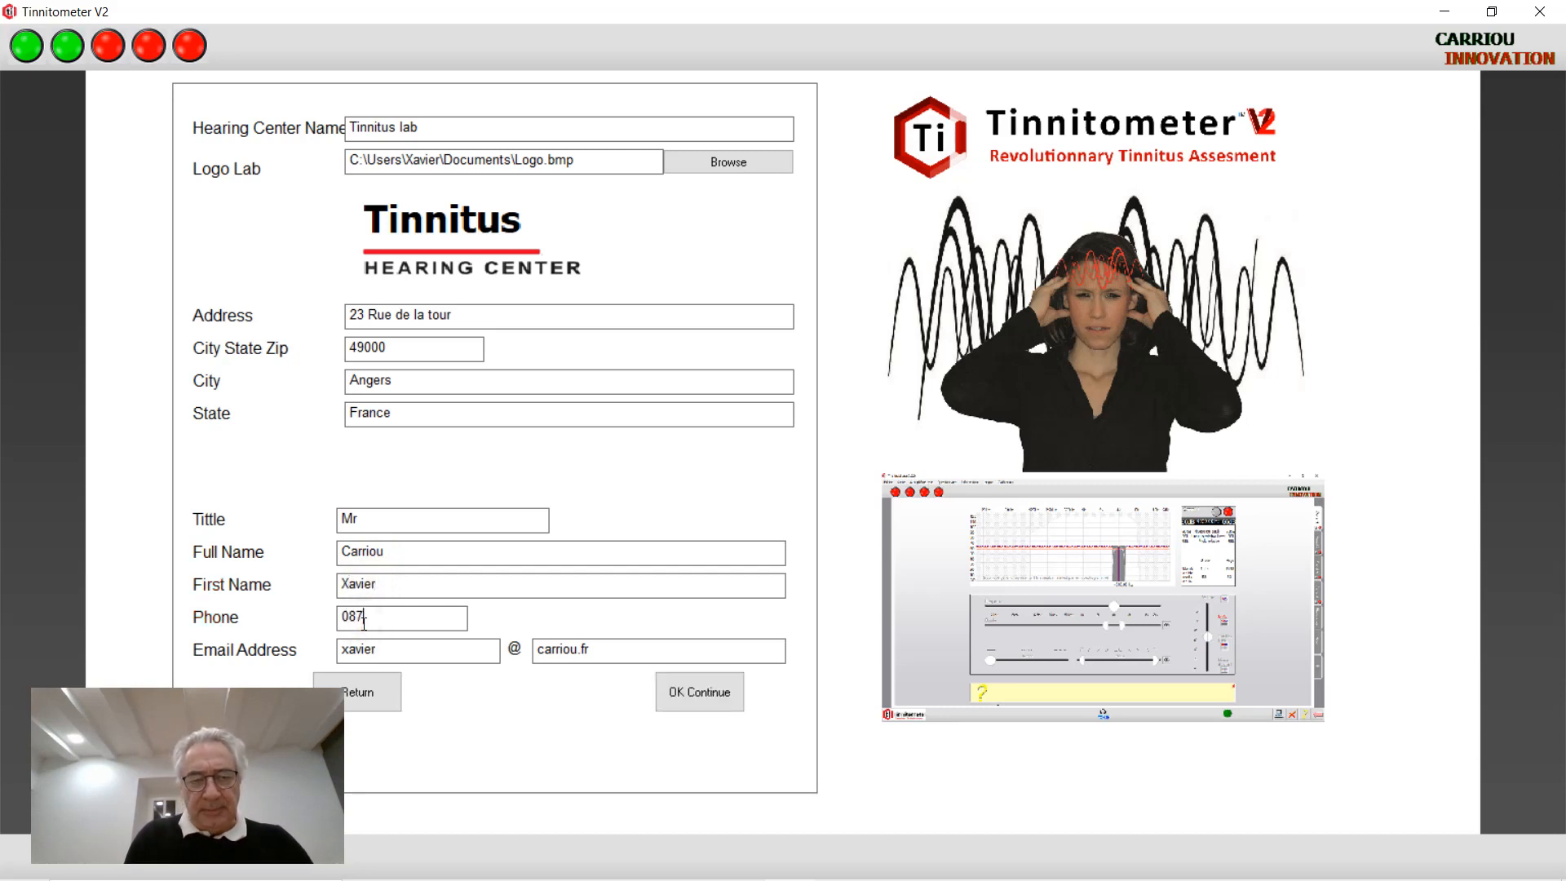
text(23423)
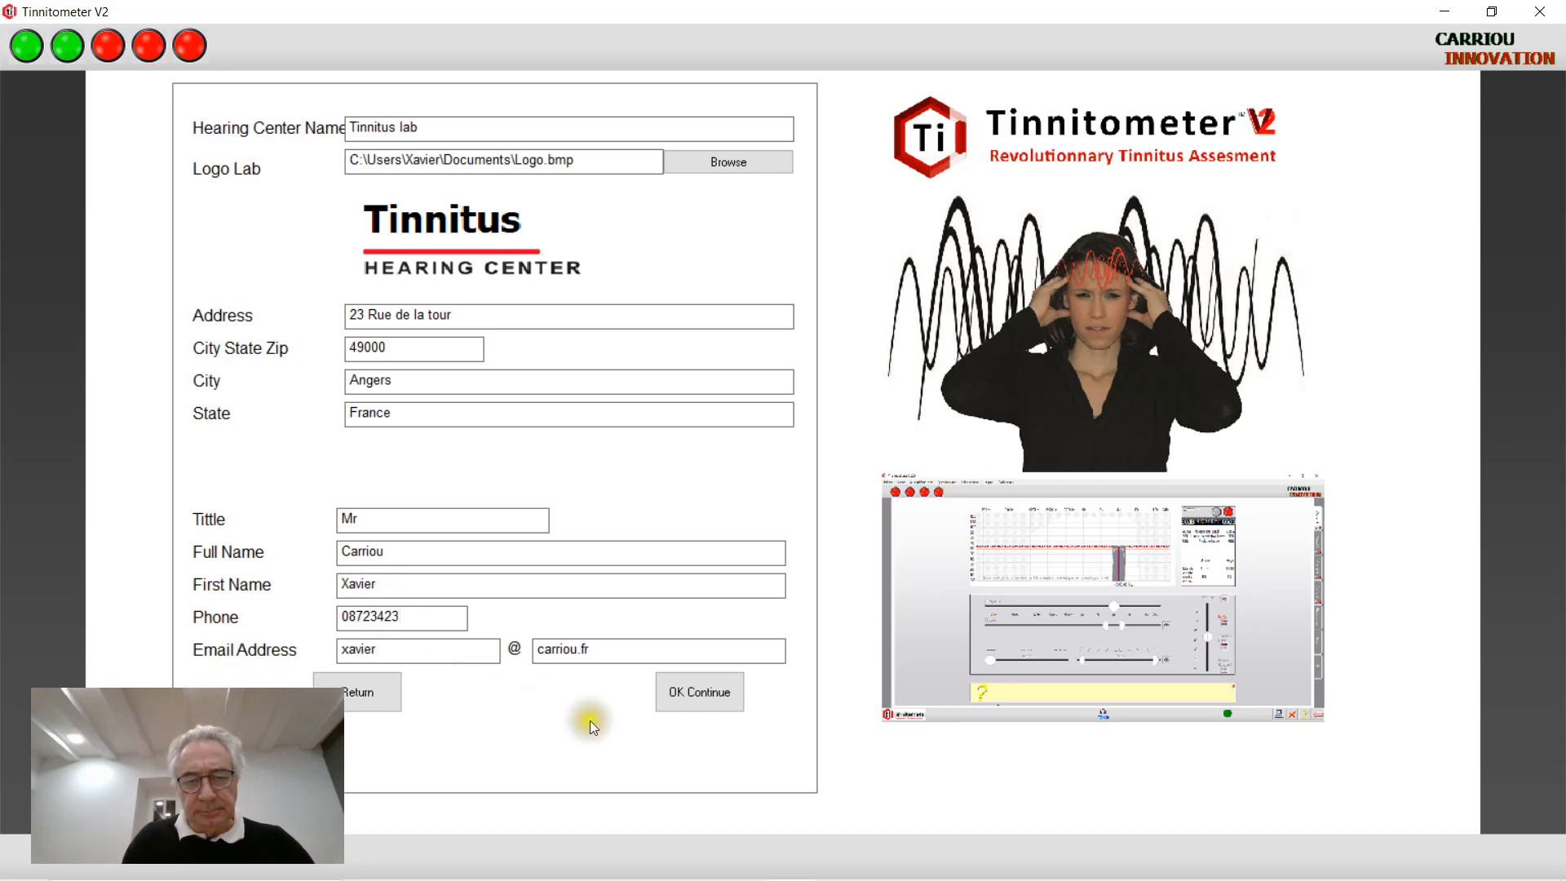
Confirm the hearing-centre contact details and choose the laptop-to-audiometer-and-headphones hardware setup
click(703, 692)
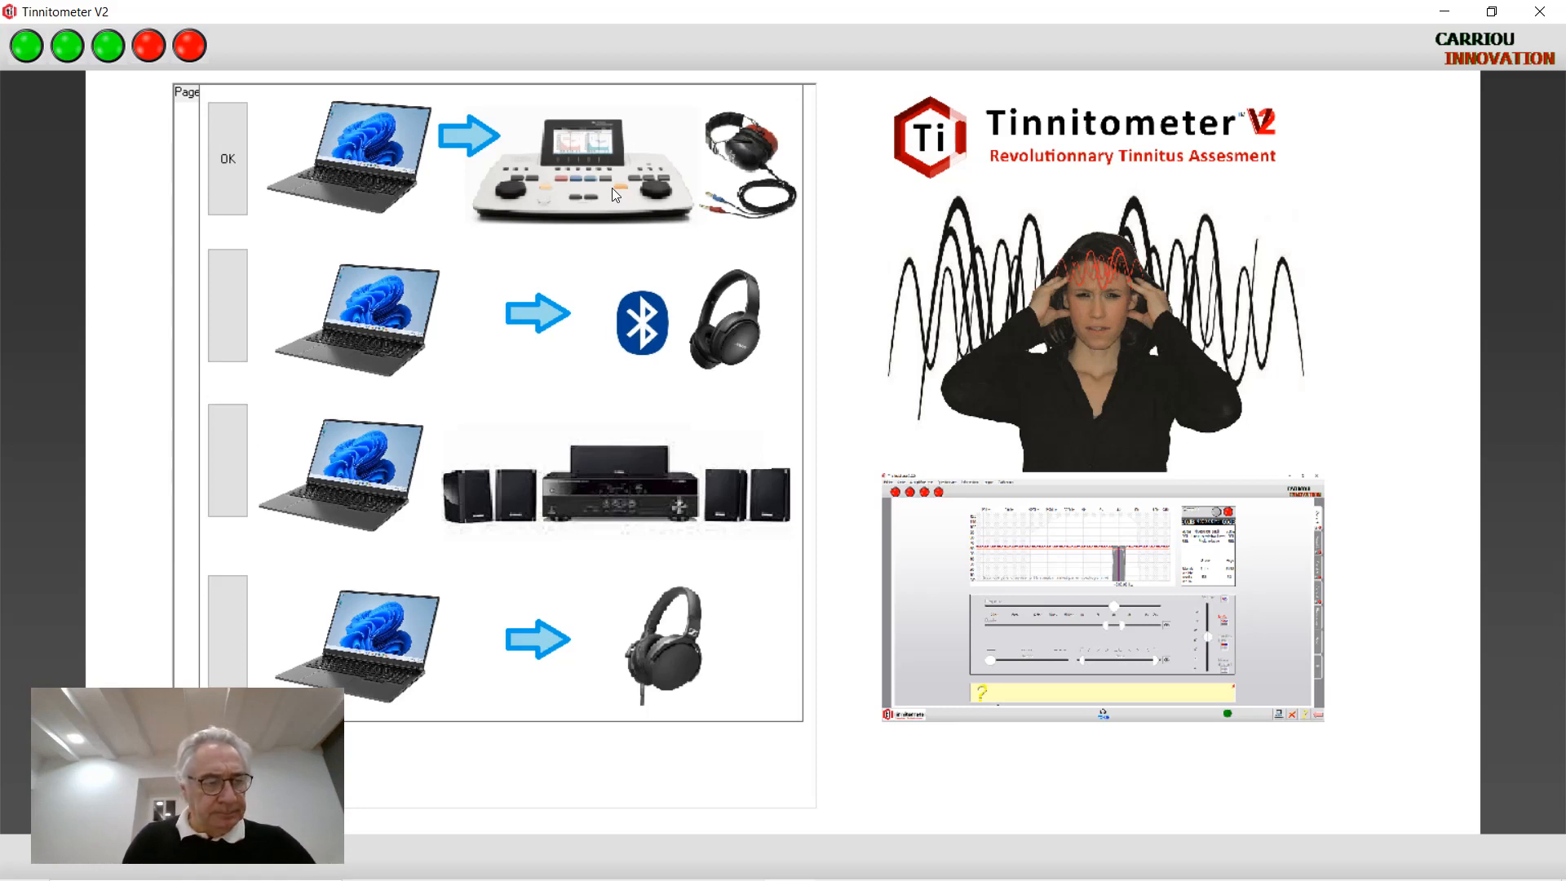
click(613, 191)
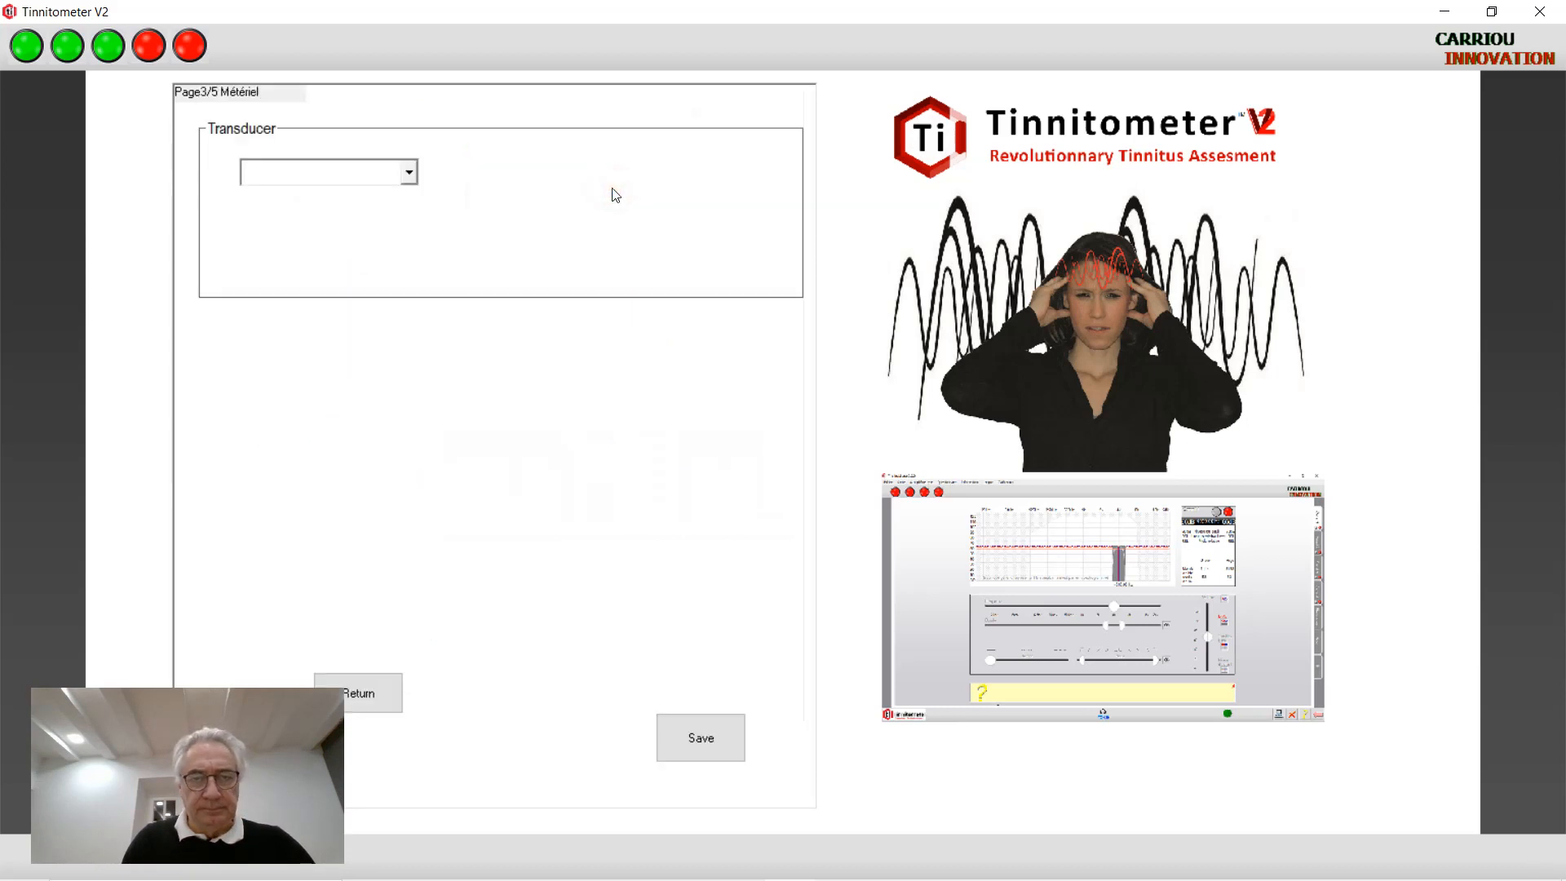
Select HDA 200 as the transducer and the Interacoustics Affinity Compact as the audiometer
click(408, 173)
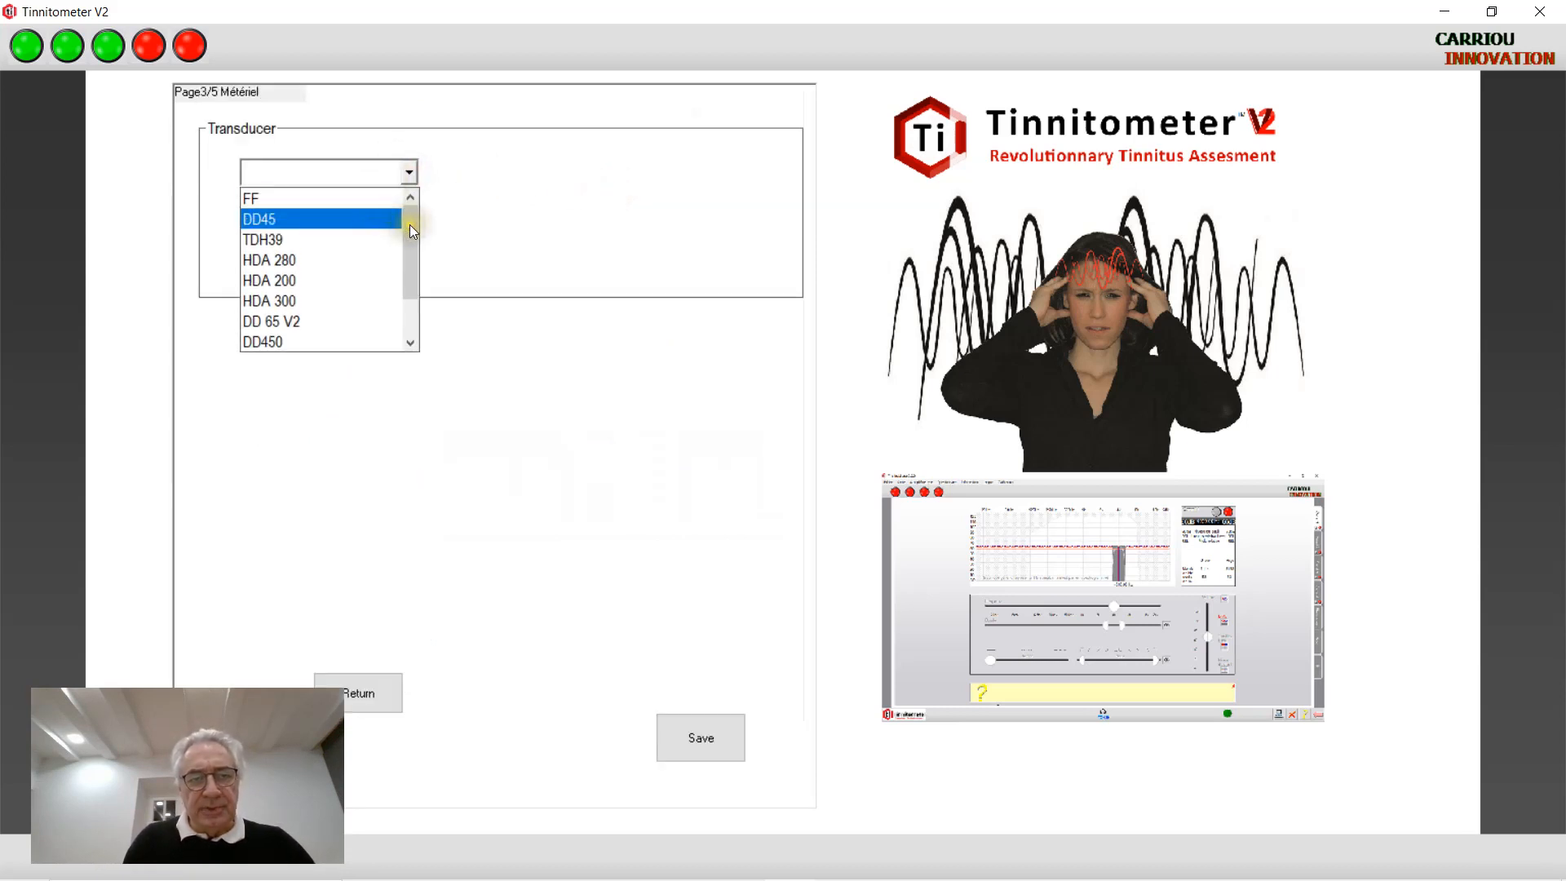
click(359, 281)
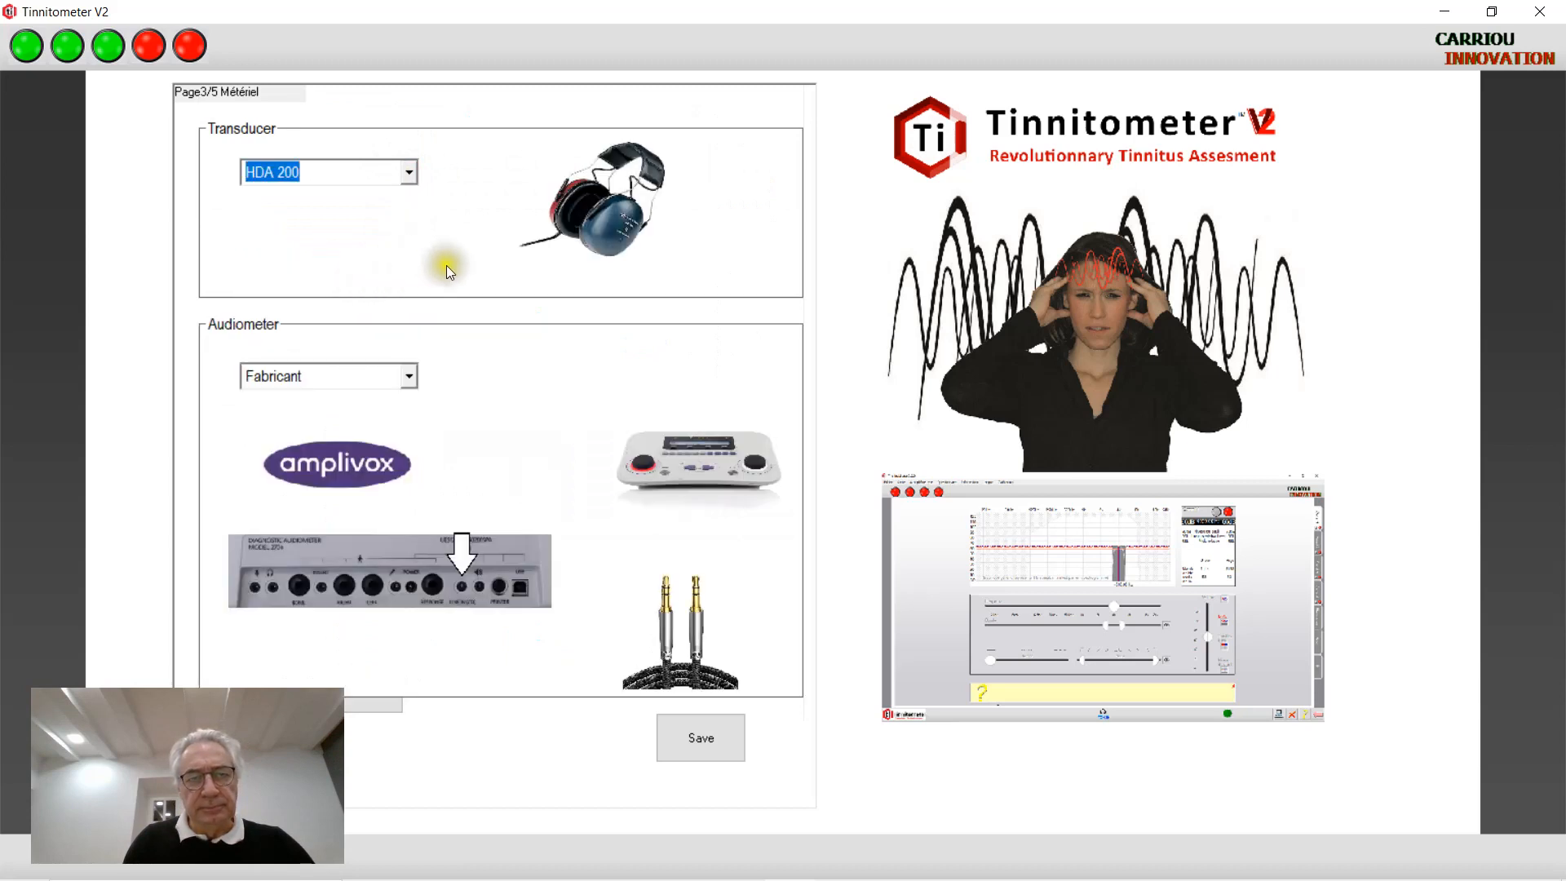
click(416, 375)
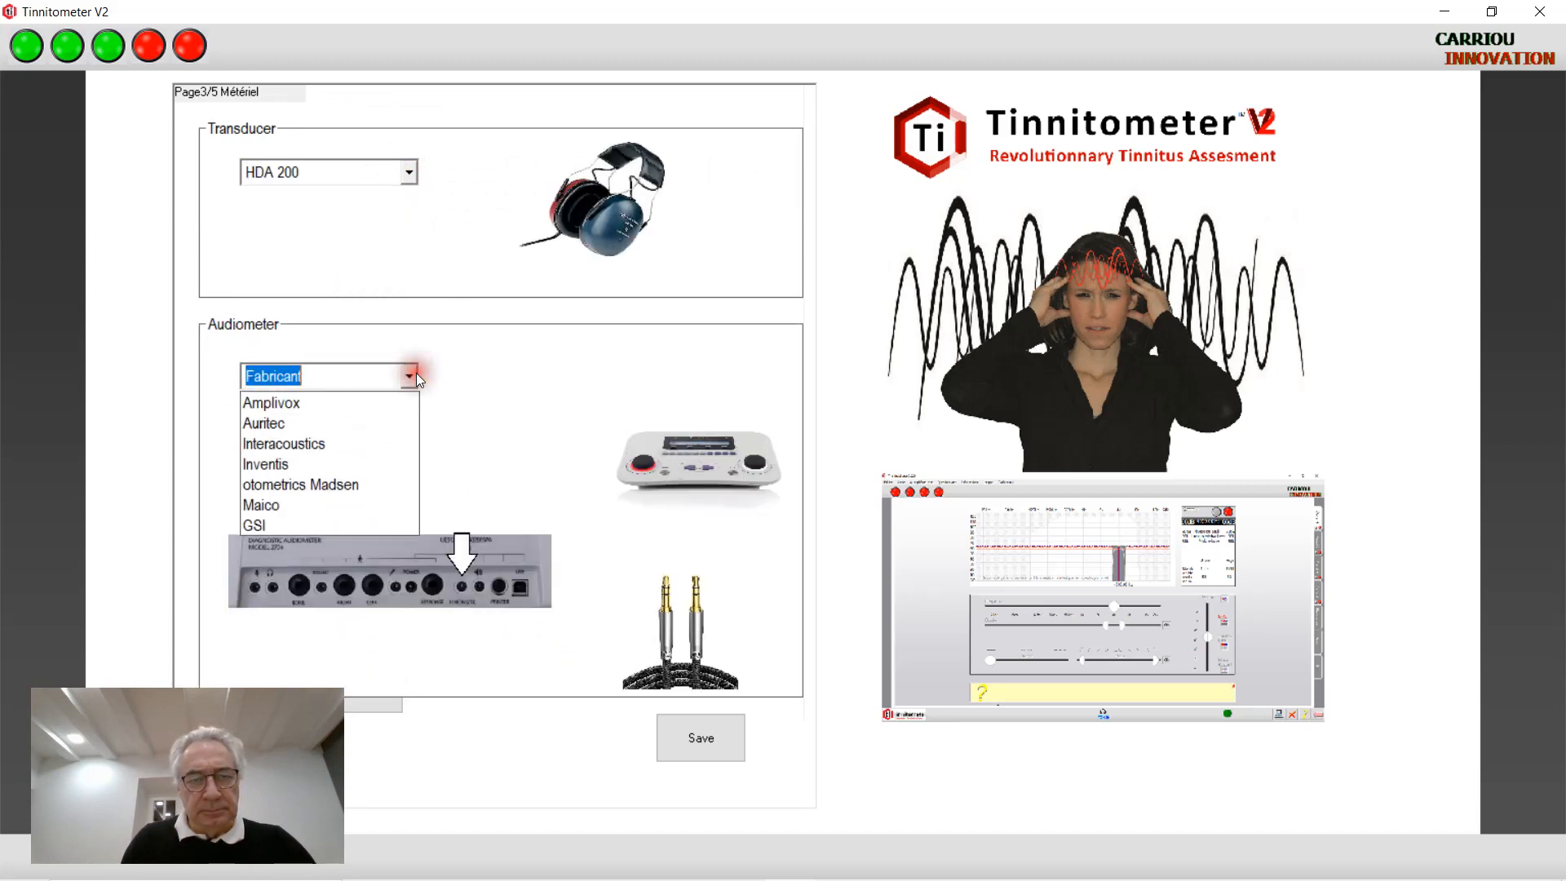
click(371, 445)
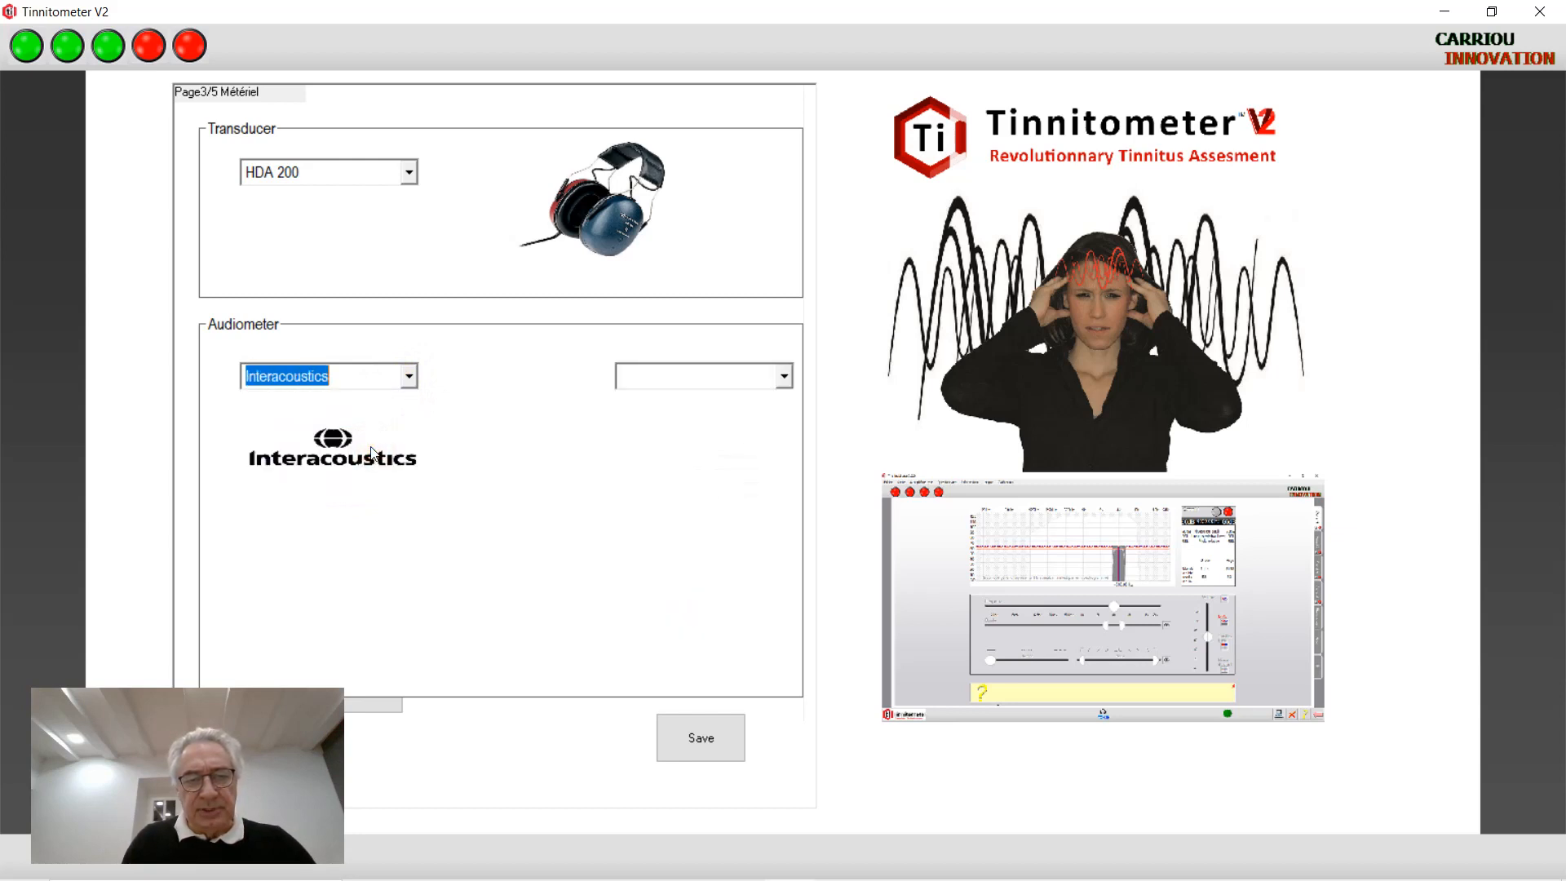
click(781, 376)
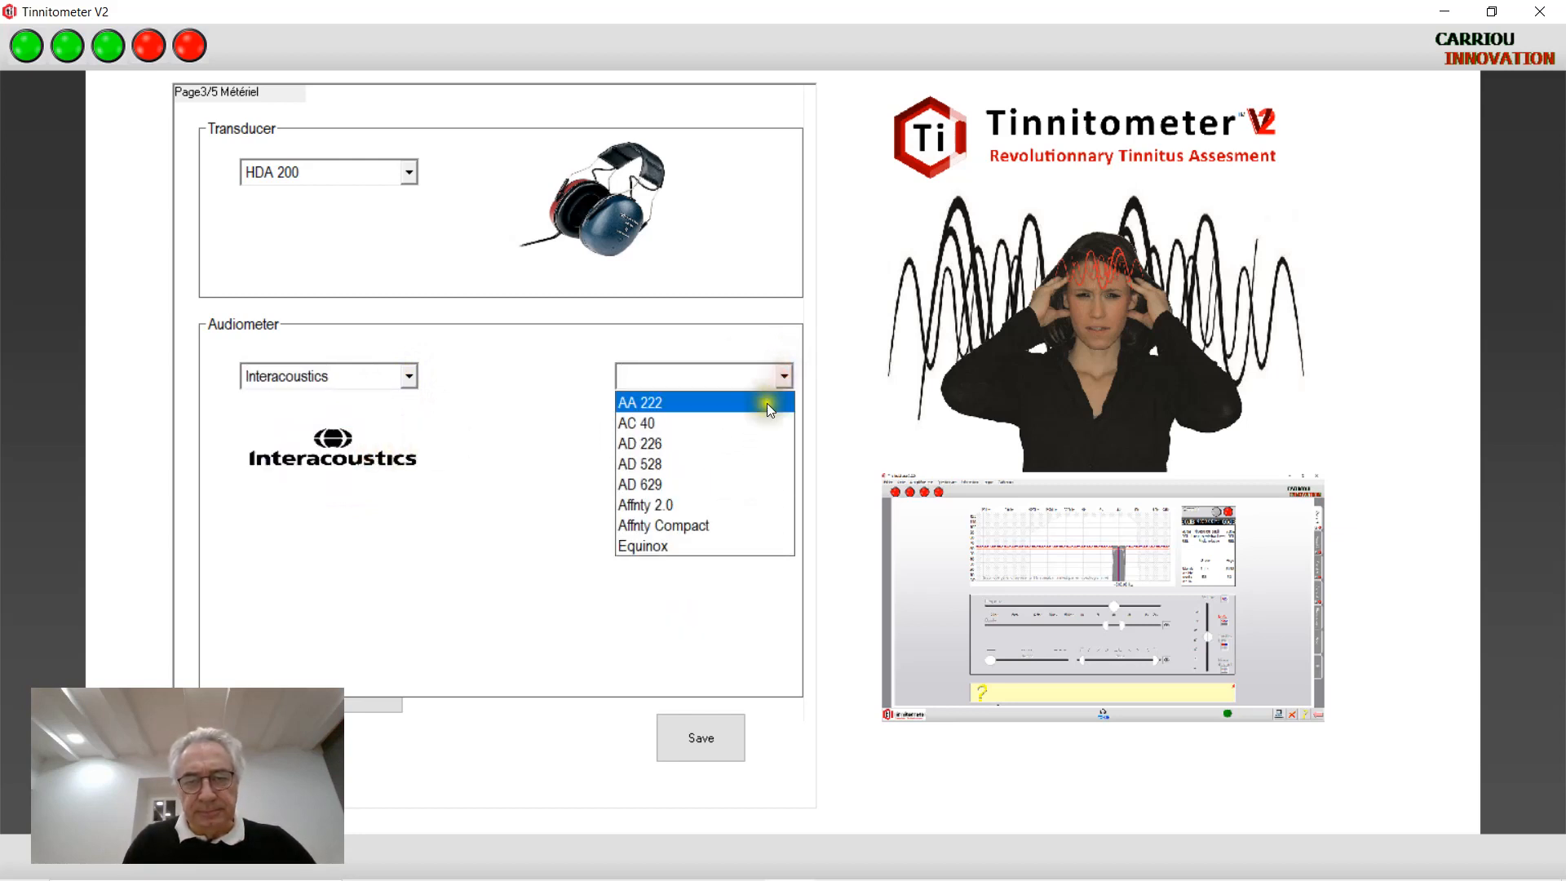
click(737, 526)
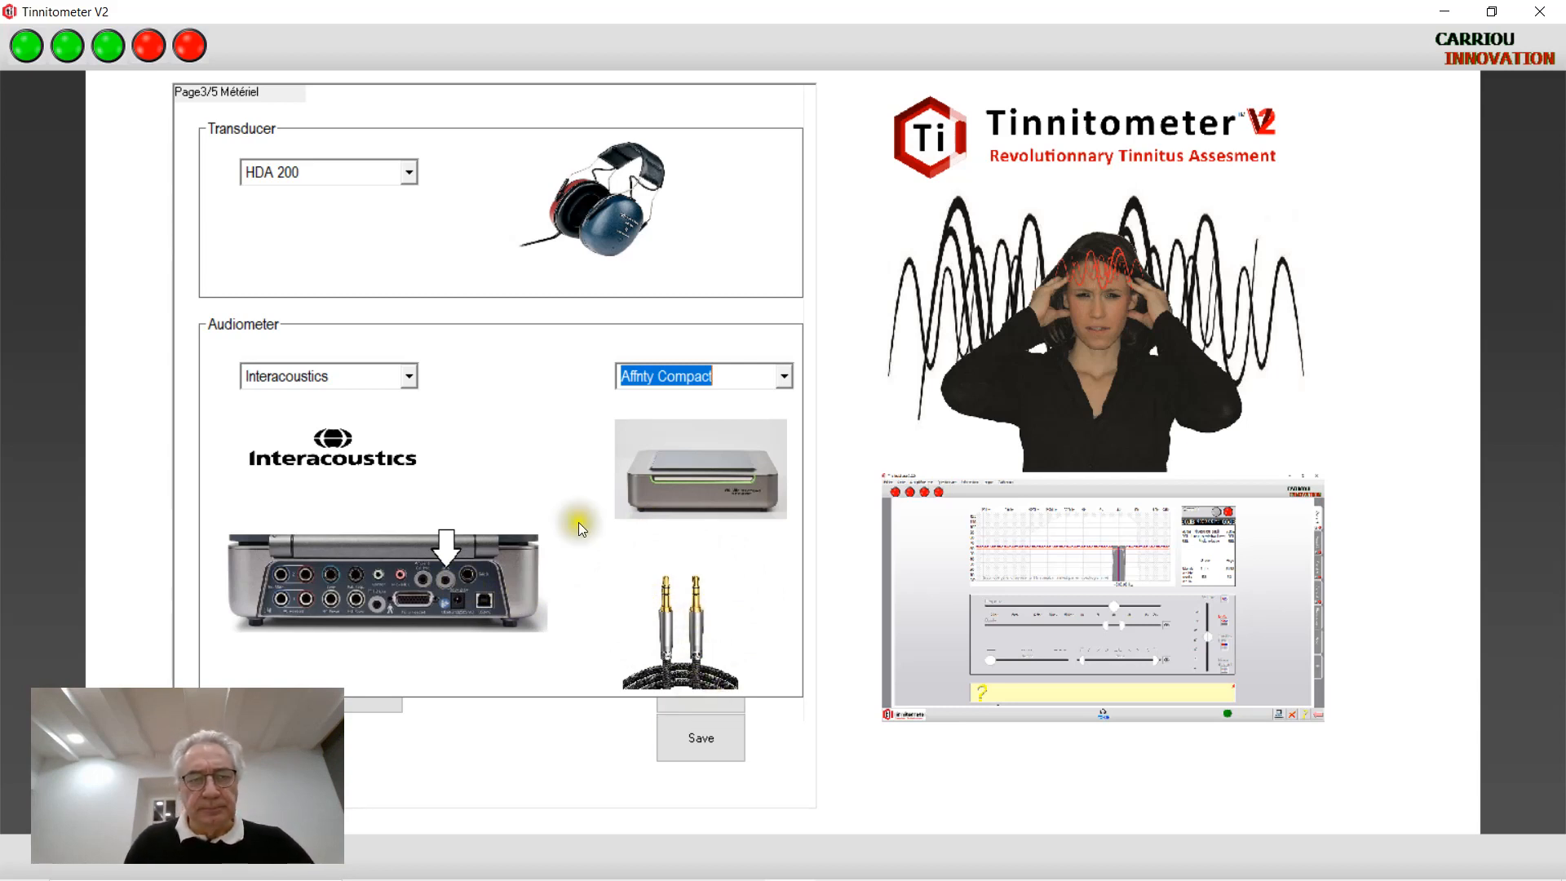
click(786, 377)
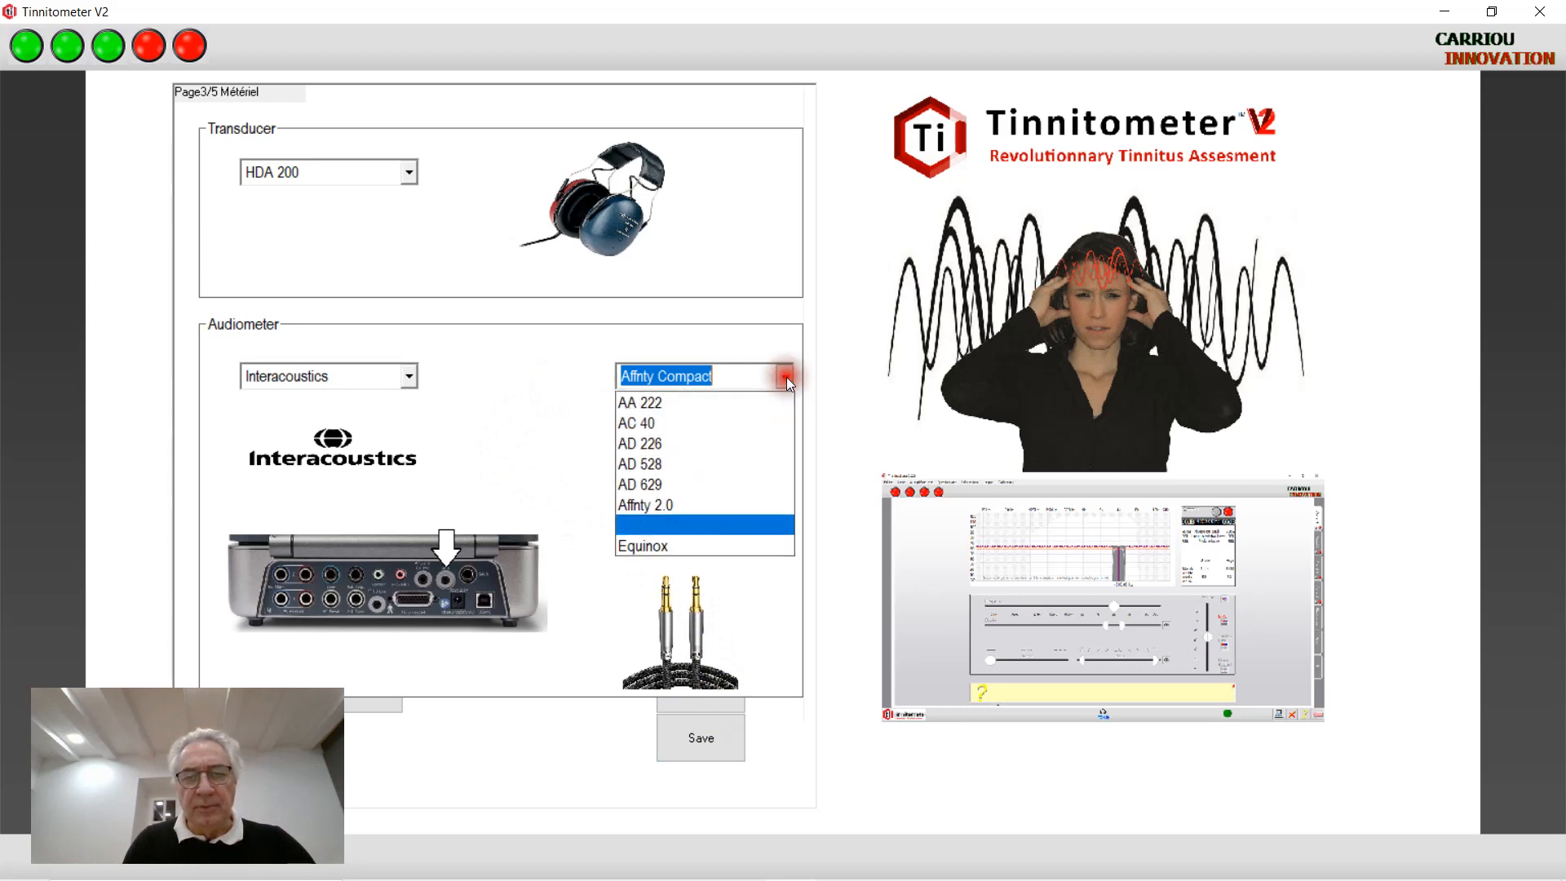
click(708, 491)
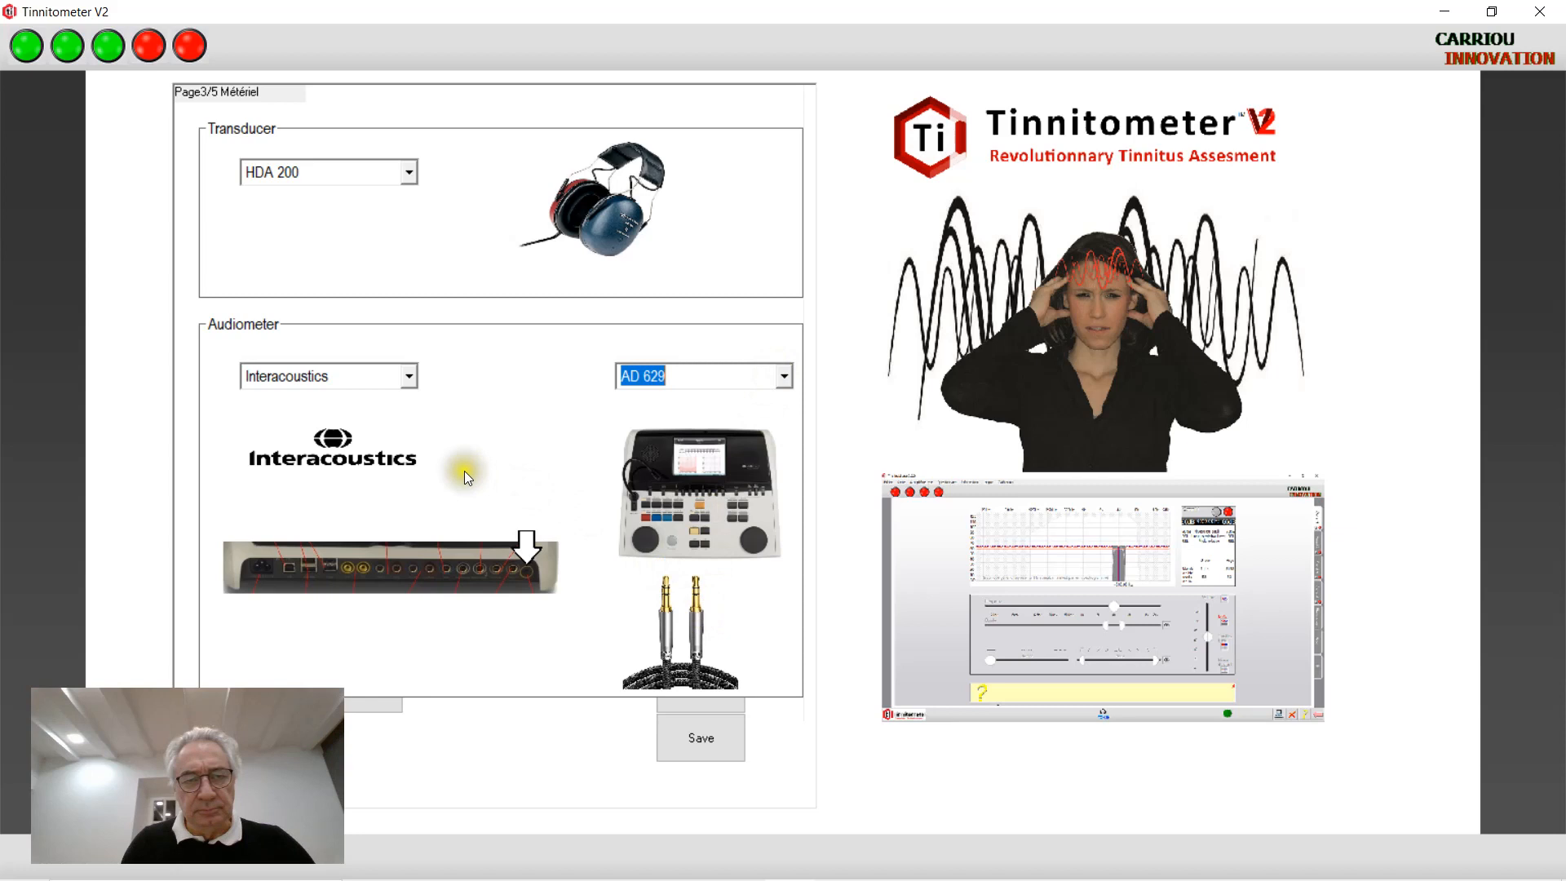
click(786, 379)
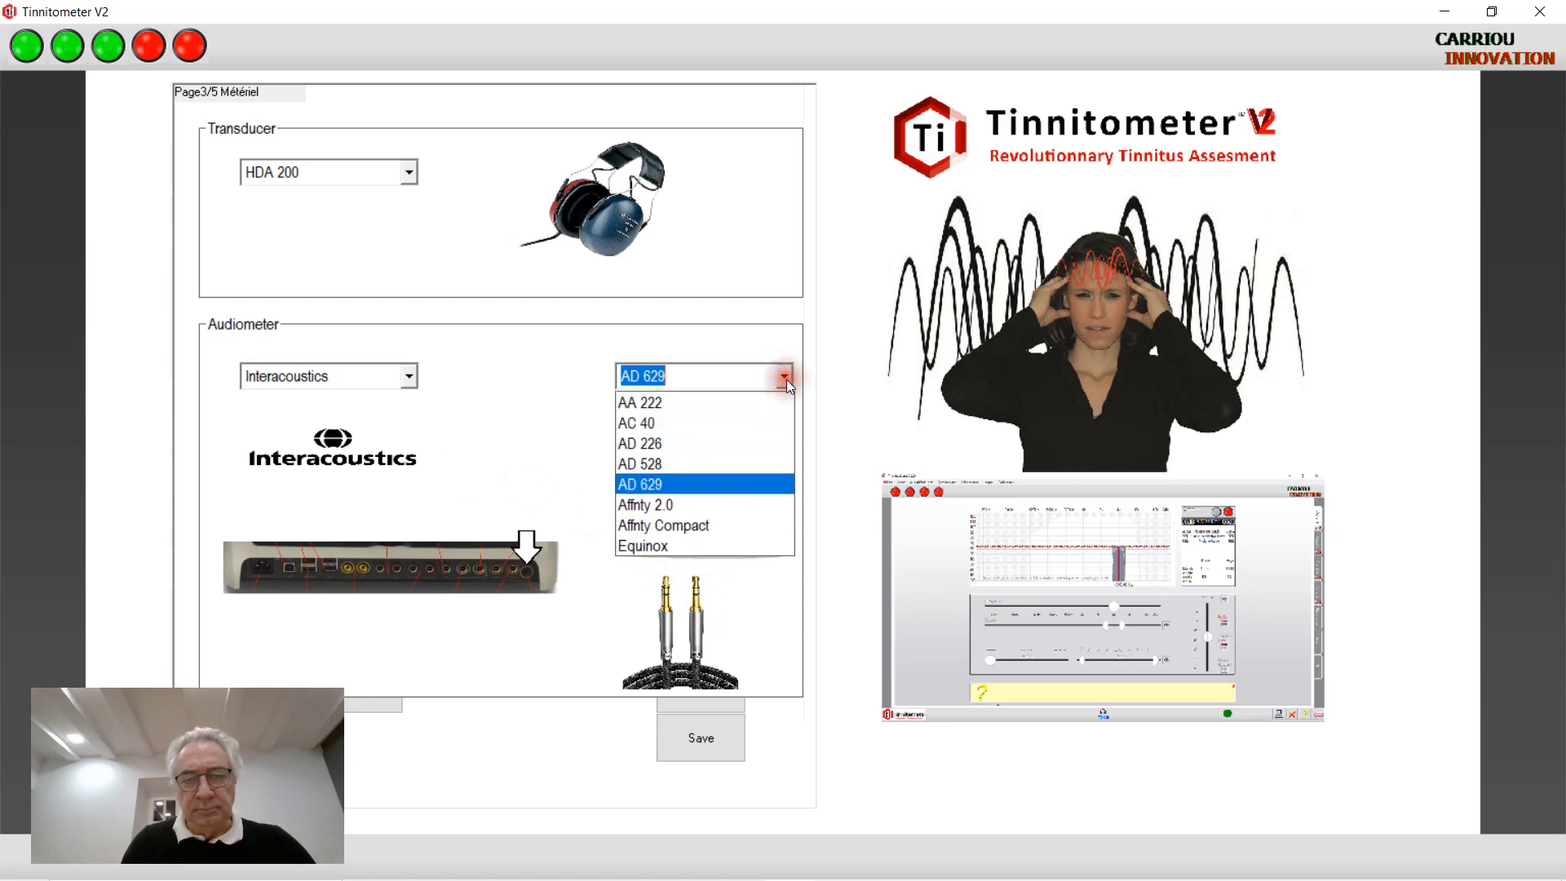
click(708, 506)
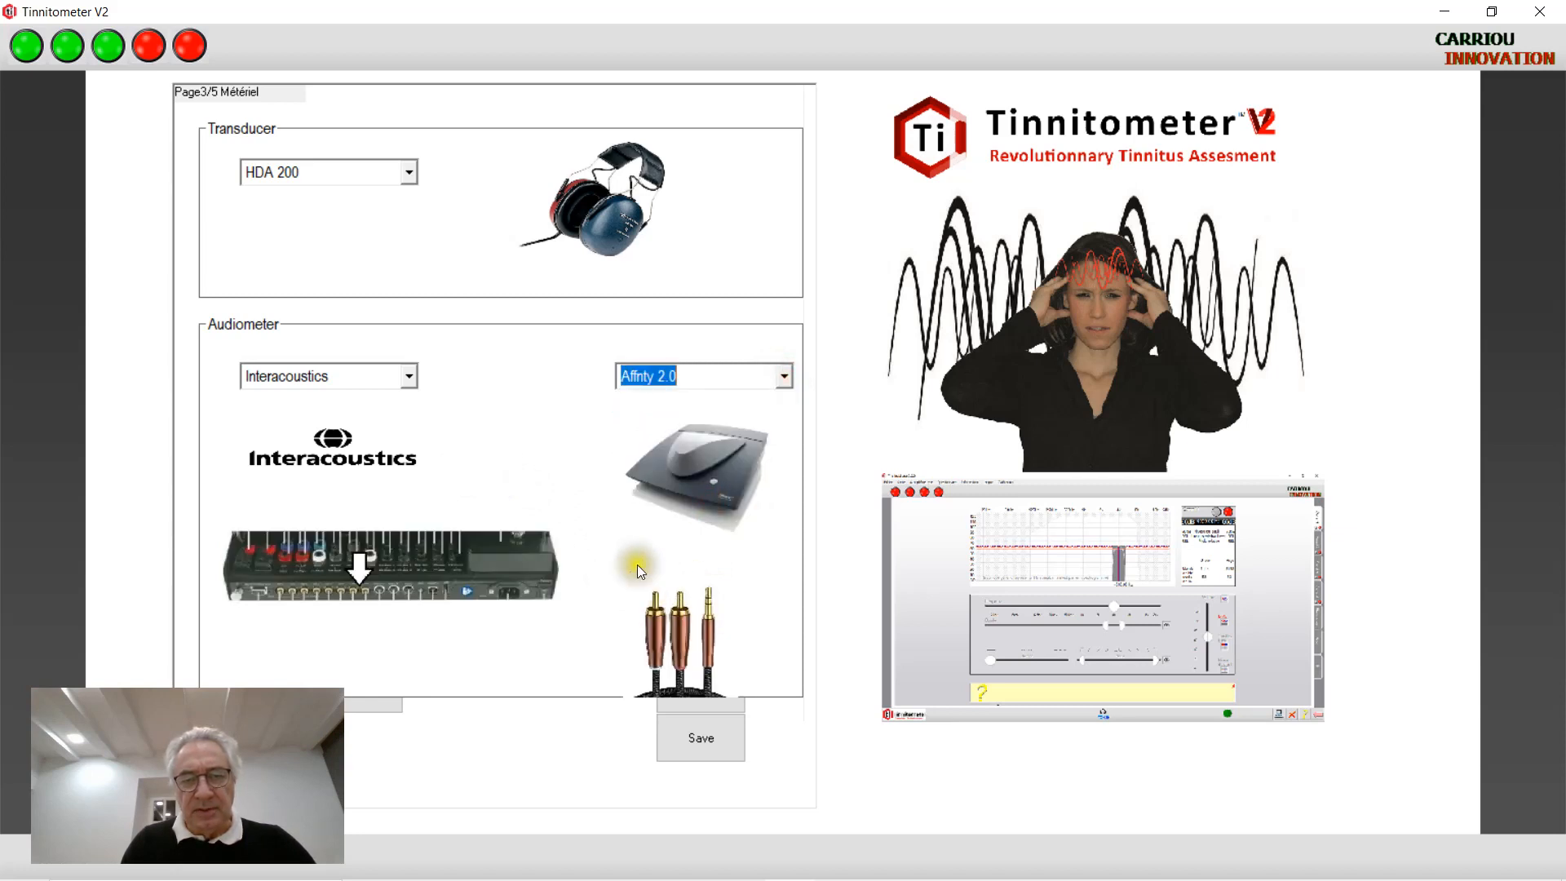
click(782, 370)
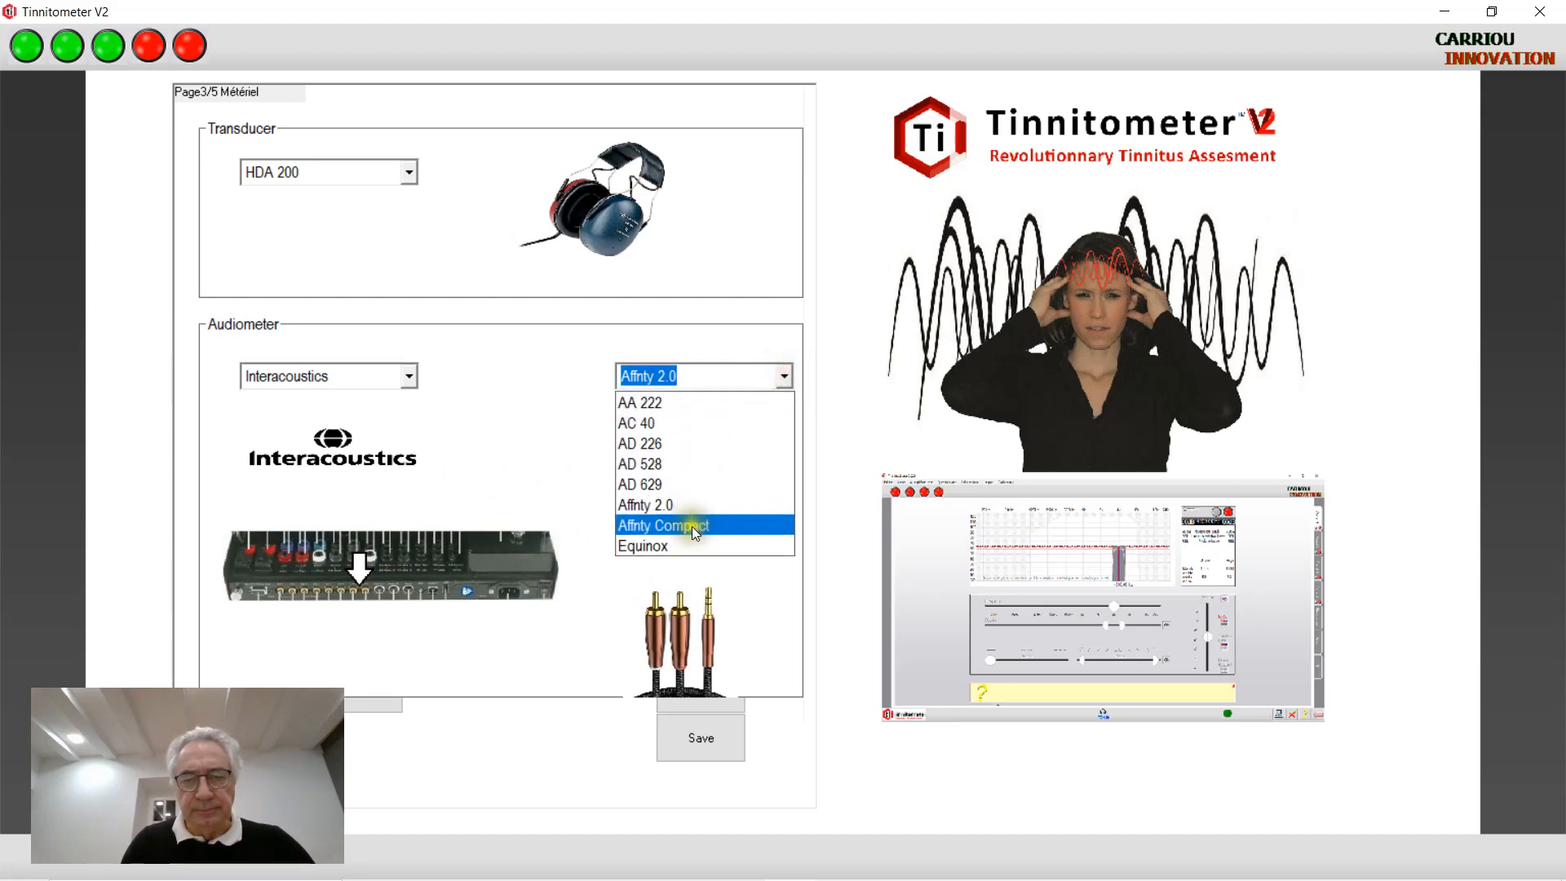
click(692, 526)
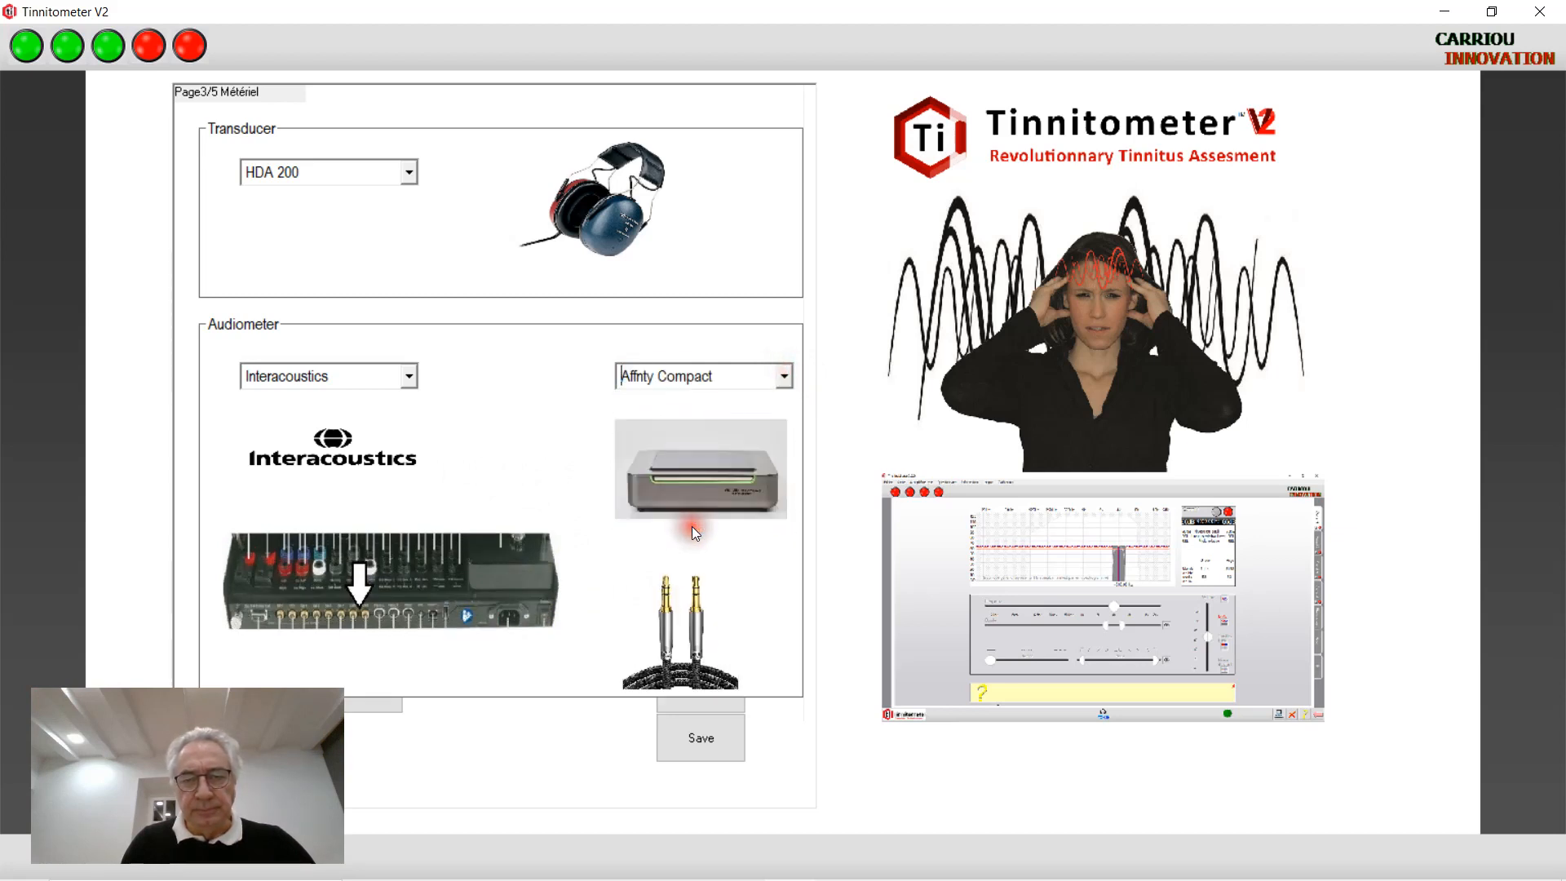
Save the equipment settings, then briefly play and stop the Channel 1 noise at 4000 Hz, 60 dB
click(692, 745)
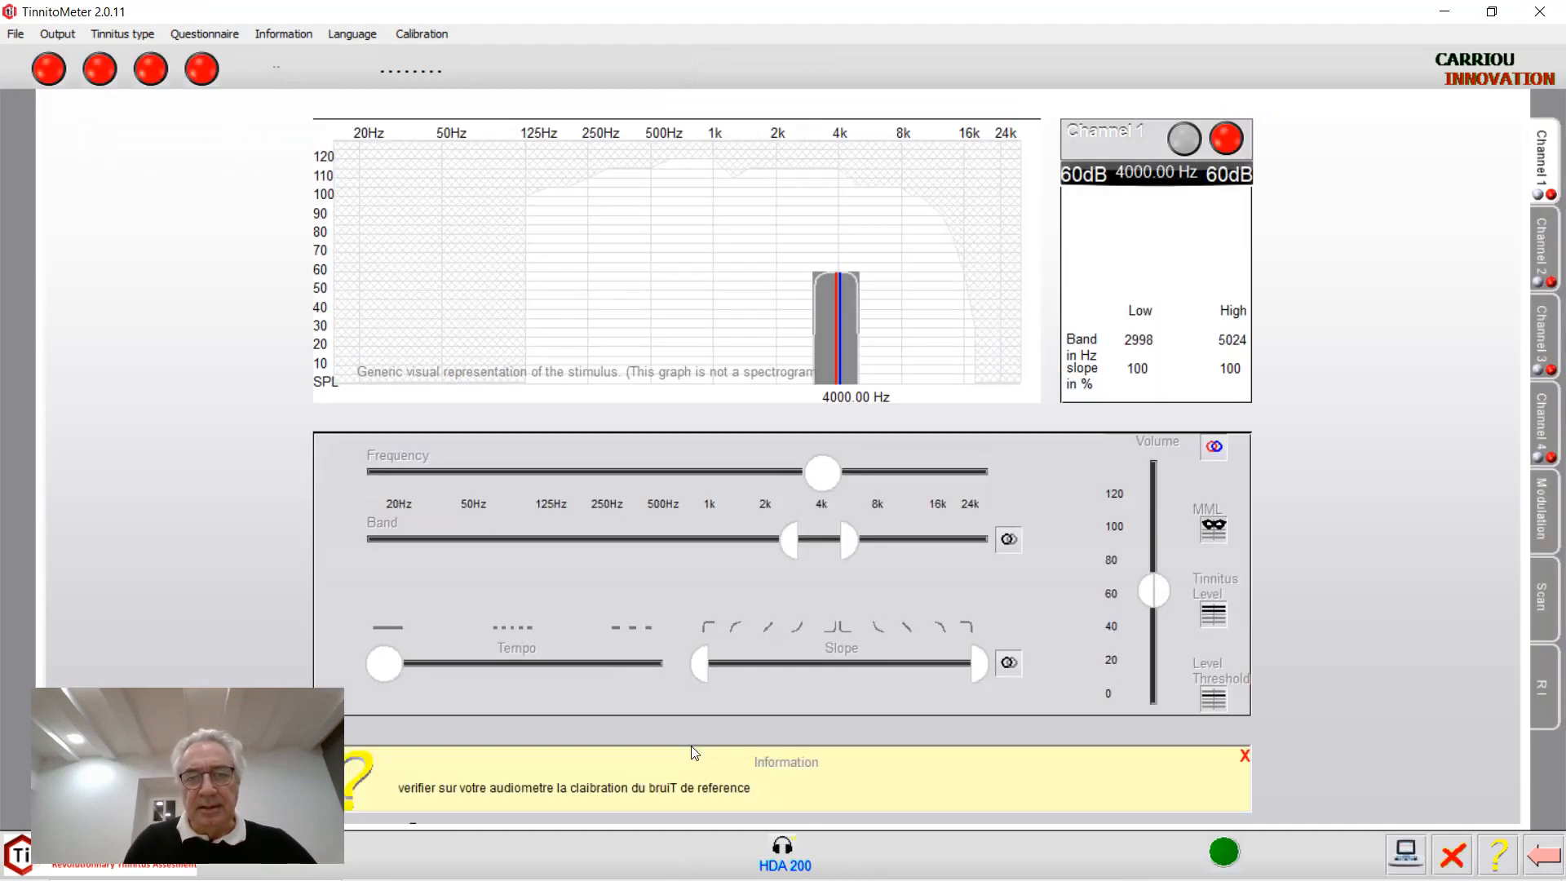
click(1227, 139)
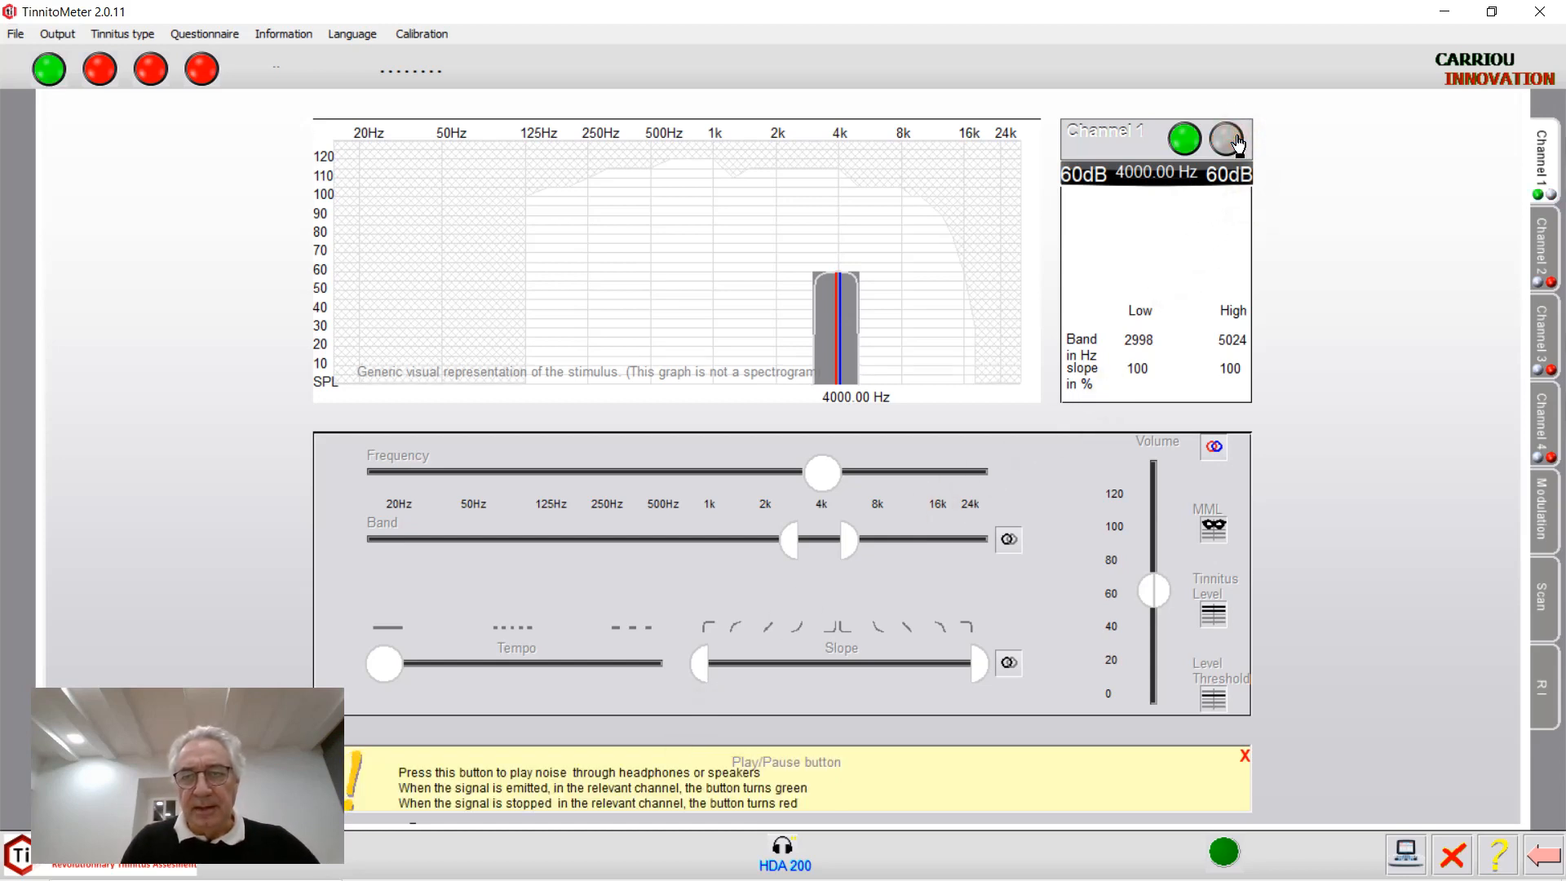
click(1226, 138)
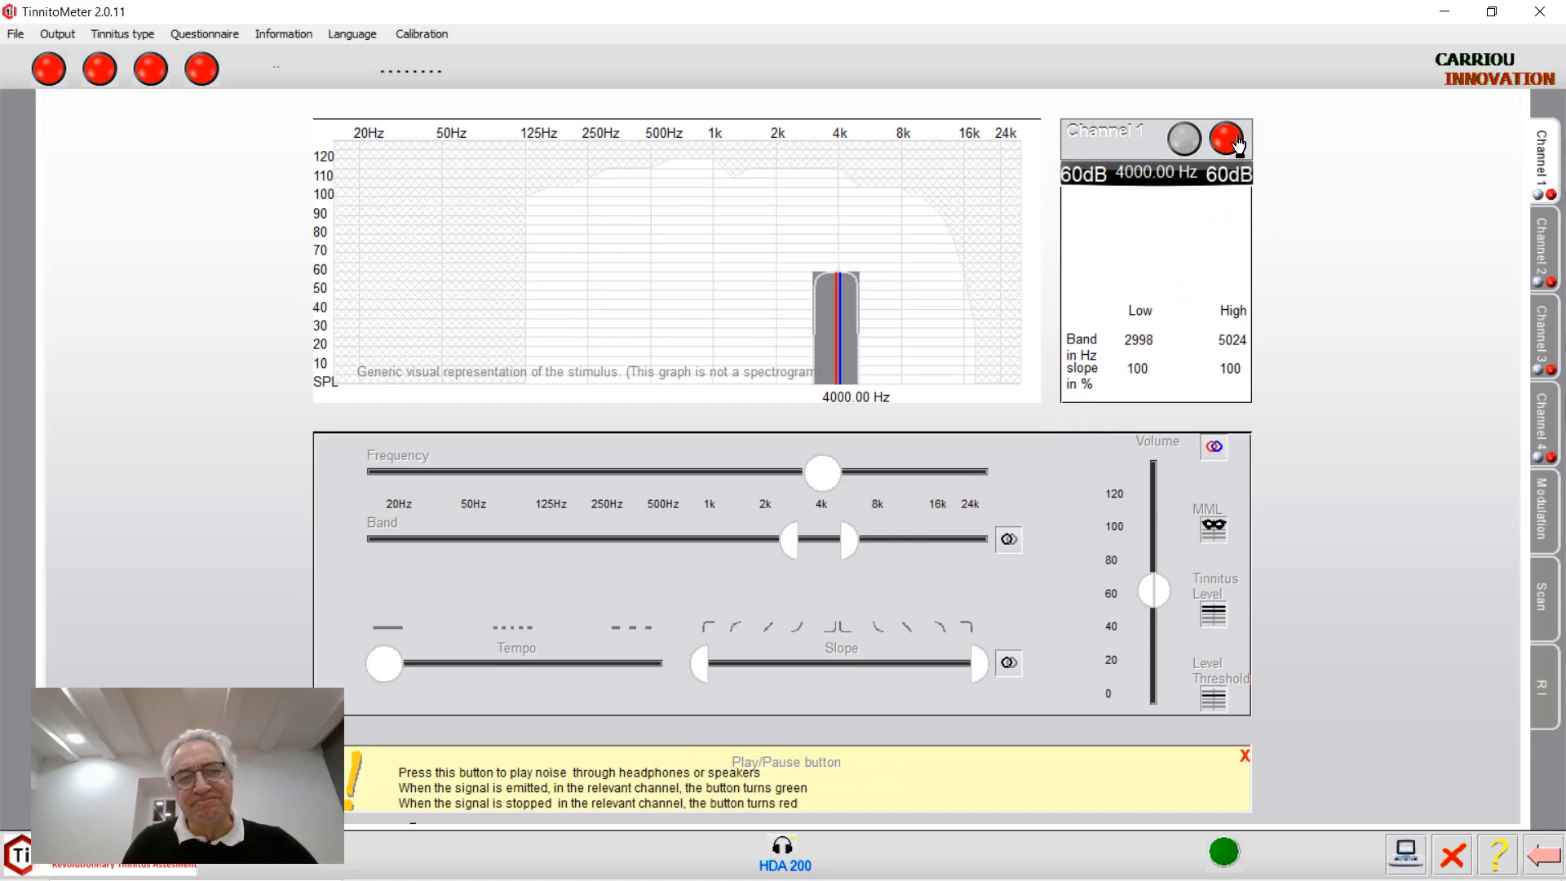